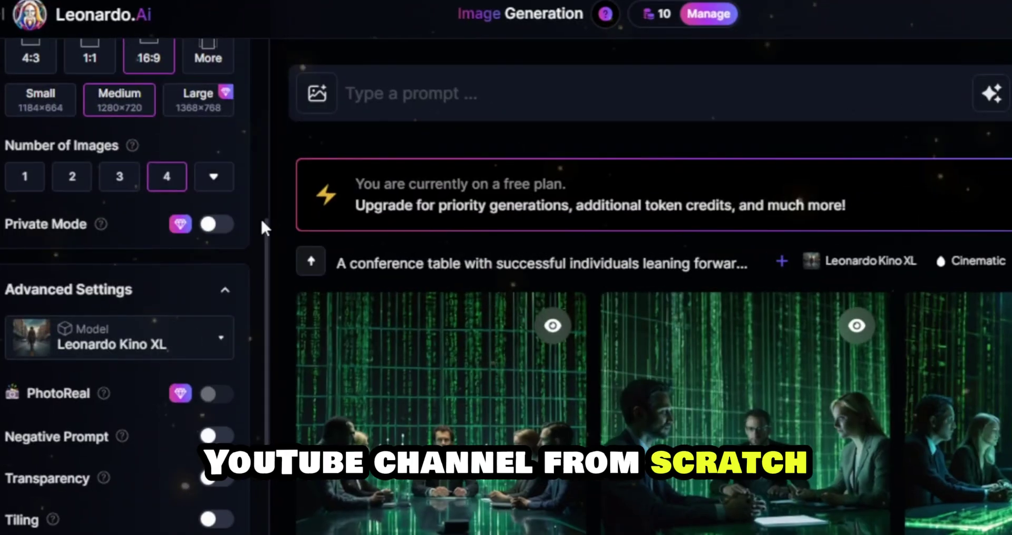
# Show the FarFromWeak YouTube channel page with its 1.24M subscriber count as an example channel.
pyautogui.moveTo(263, 227); pyautogui.dragTo(262, 289)
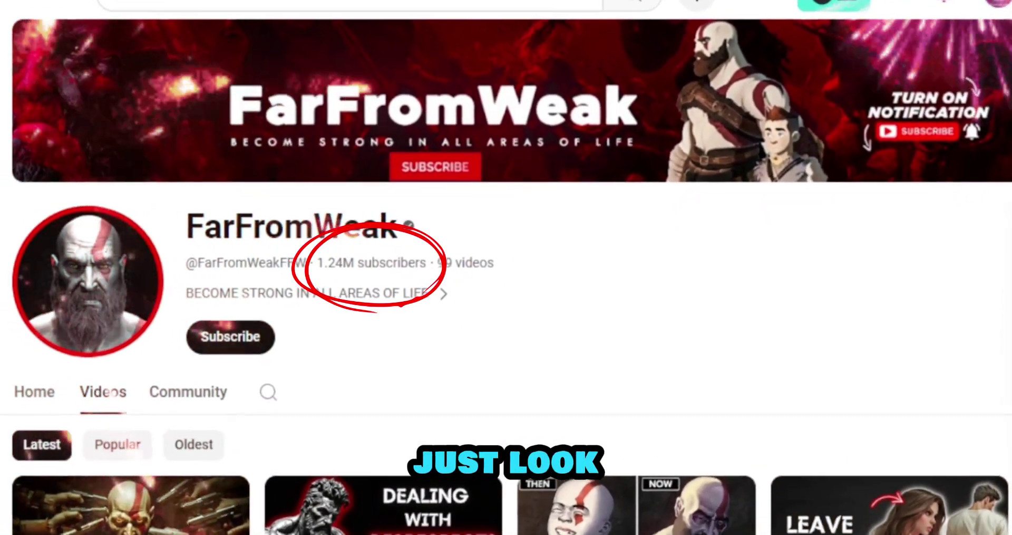
# Scroll through the Popular-sorted videos of the FarFromWeak and Stoic Journal channels.
pyautogui.scroll(-2, 507, 264)
pyautogui.scroll(-15, 506, 263)
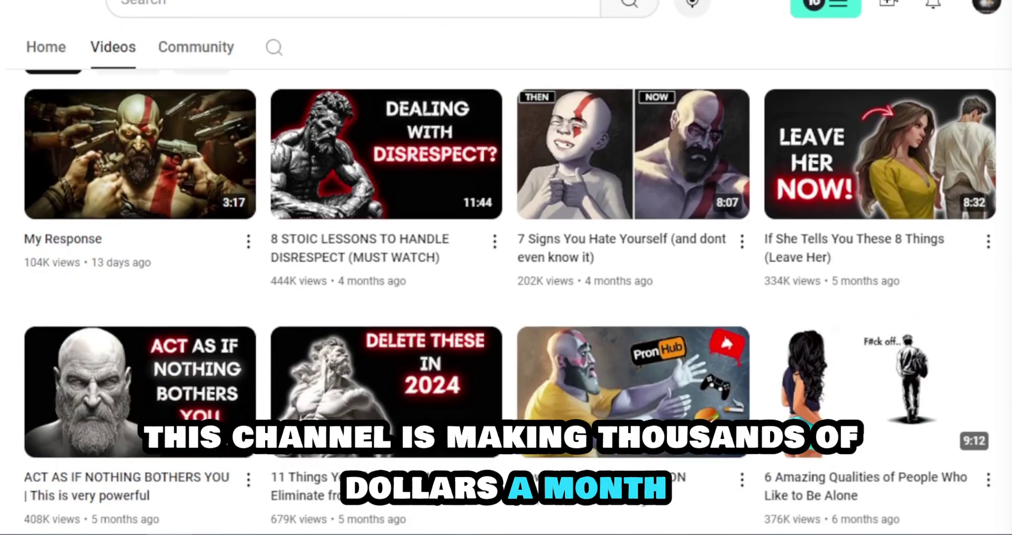
pyautogui.scroll(-3, 506, 263)
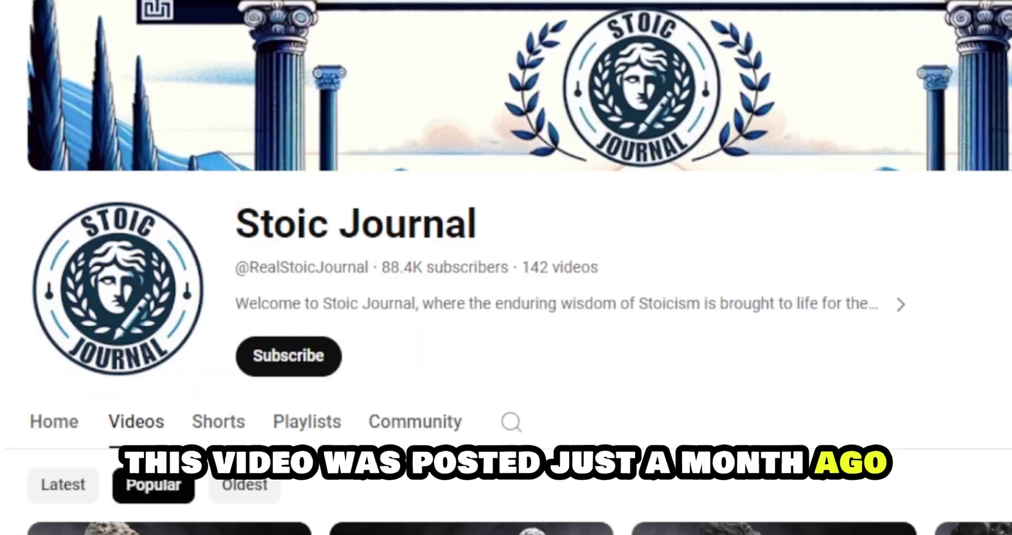
pyautogui.scroll(-5, 506, 264)
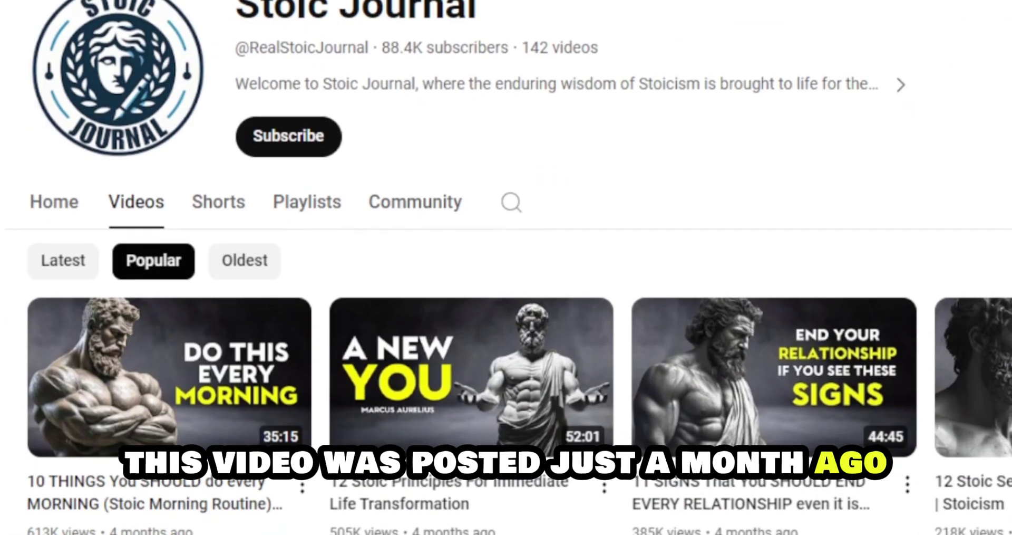
pyautogui.scroll(-3, 507, 264)
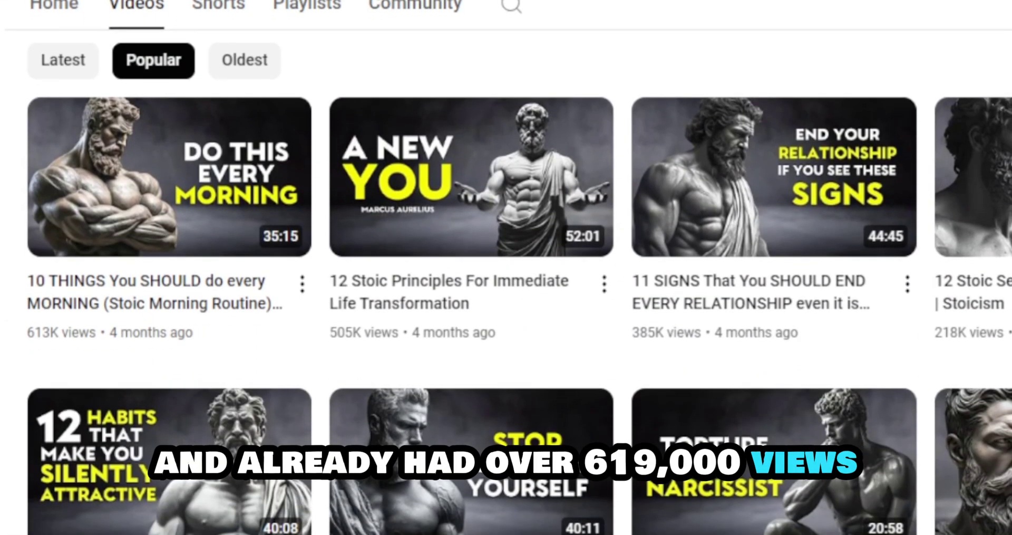
pyautogui.scroll(-1, 506, 264)
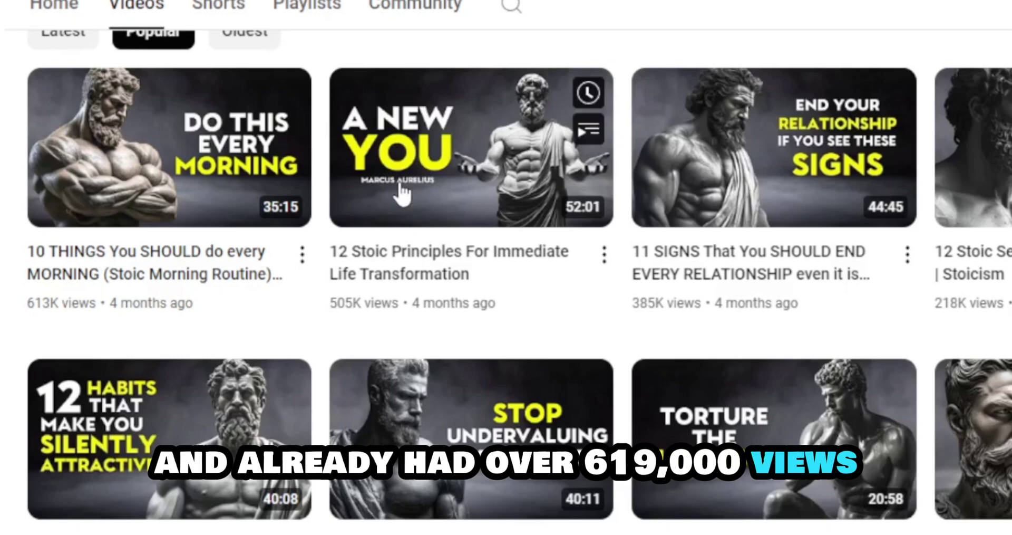
pyautogui.scroll(-2, 33, 252)
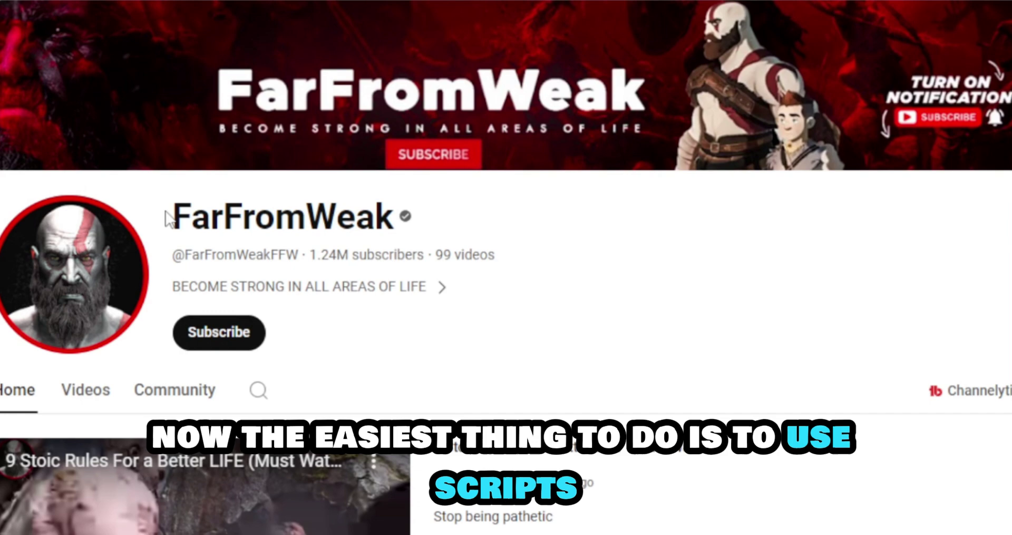
# Copy the share link of the '6 Principles For Teenagers To Become Millionaires' video.
pyautogui.moveTo(171, 218); pyautogui.dragTo(396, 220)
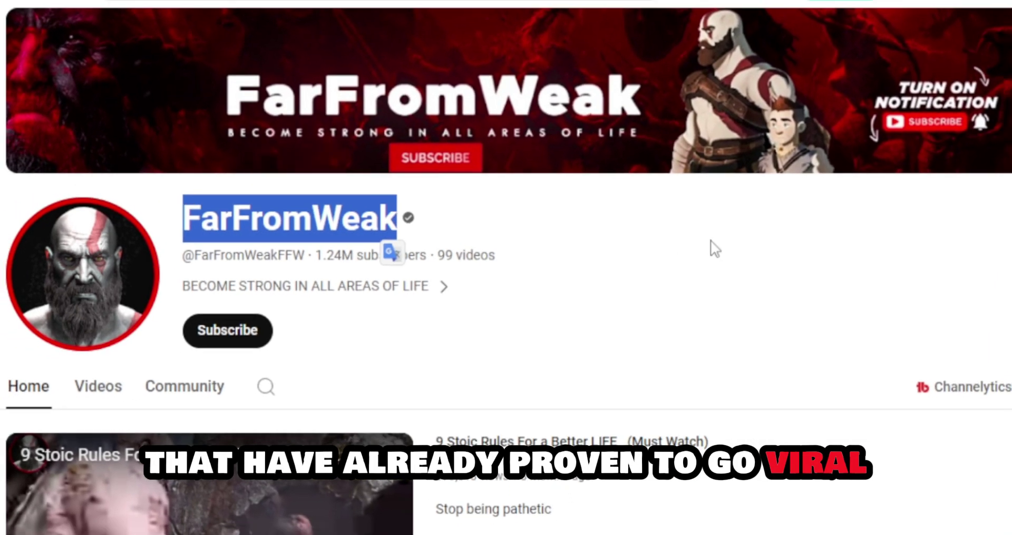
pyautogui.click(853, 289)
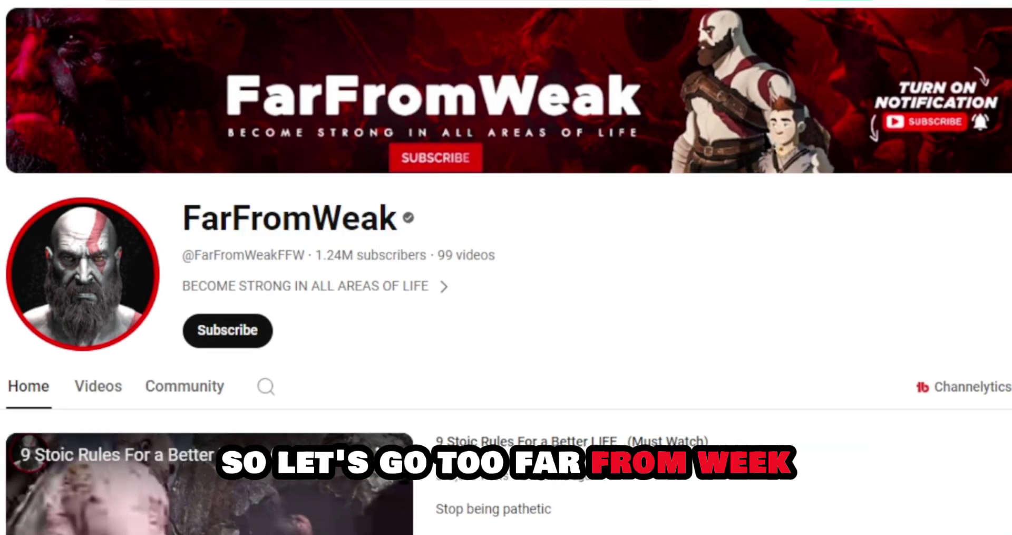
pyautogui.scroll(-4, 506, 267)
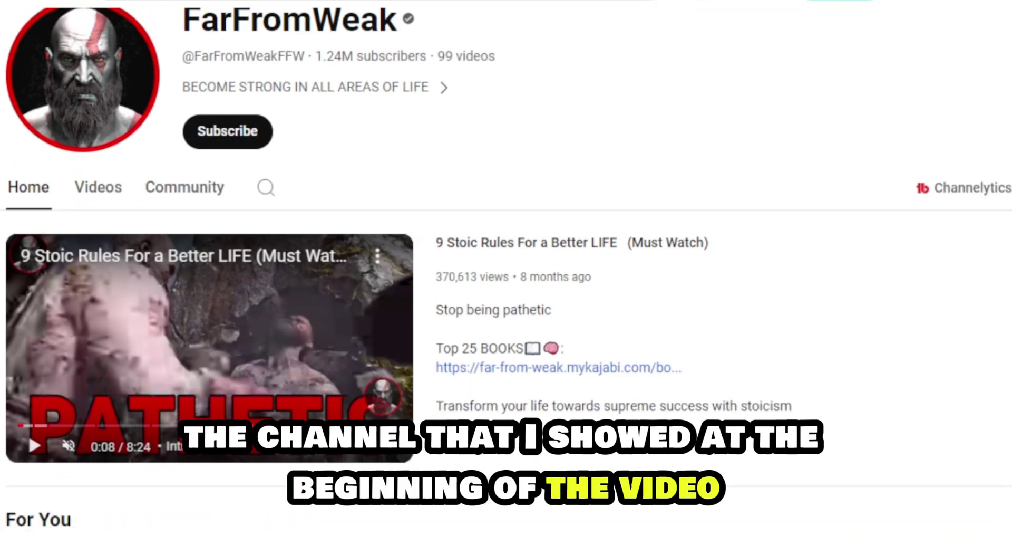
pyautogui.scroll(-5, 506, 295)
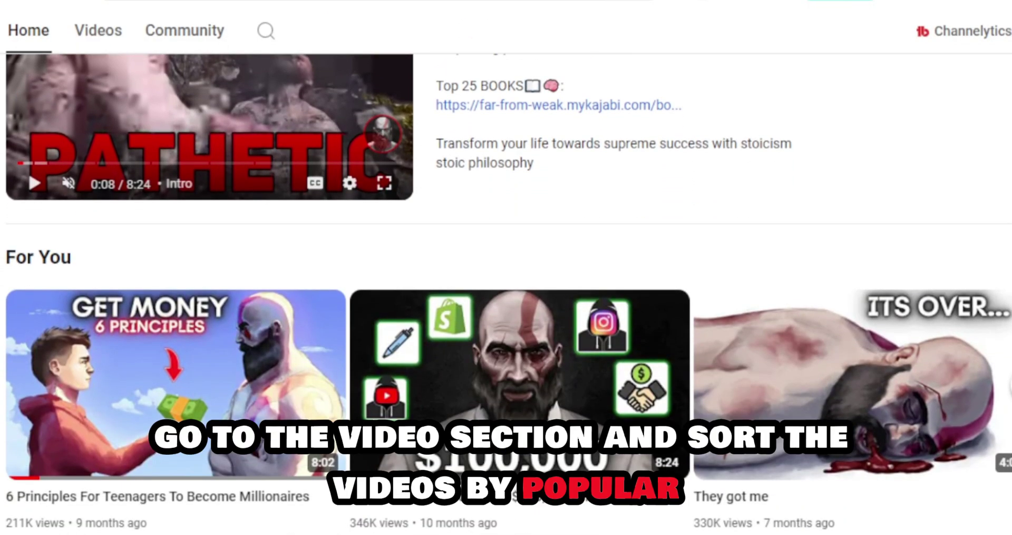
pyautogui.scroll(-4, 334, 369)
pyautogui.click(334, 269)
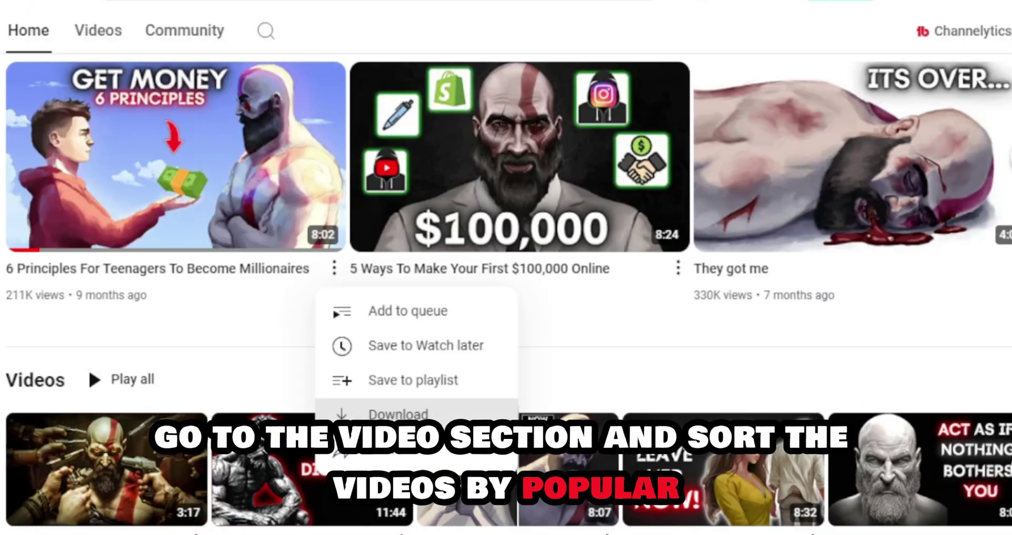
pyautogui.click(356, 455)
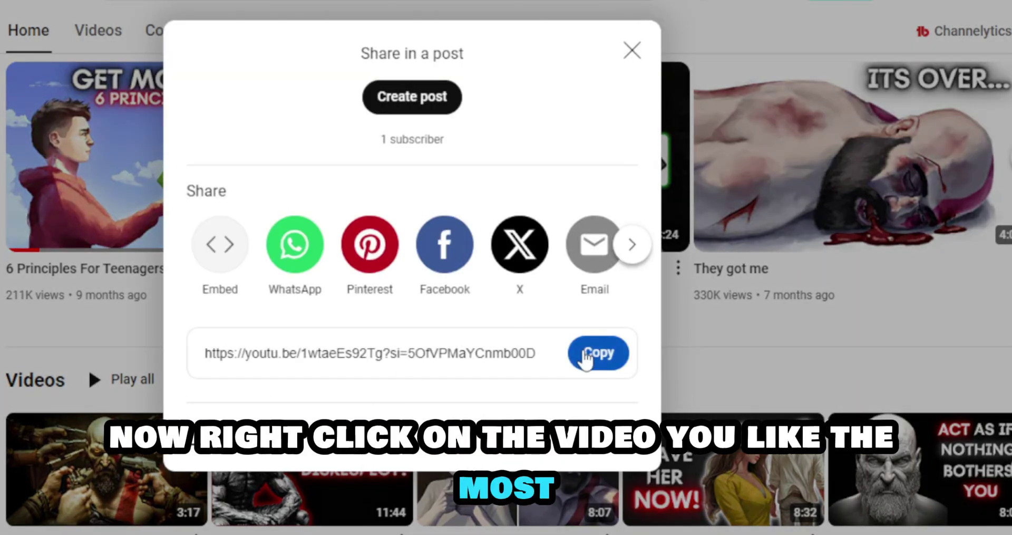
pyautogui.click(586, 359)
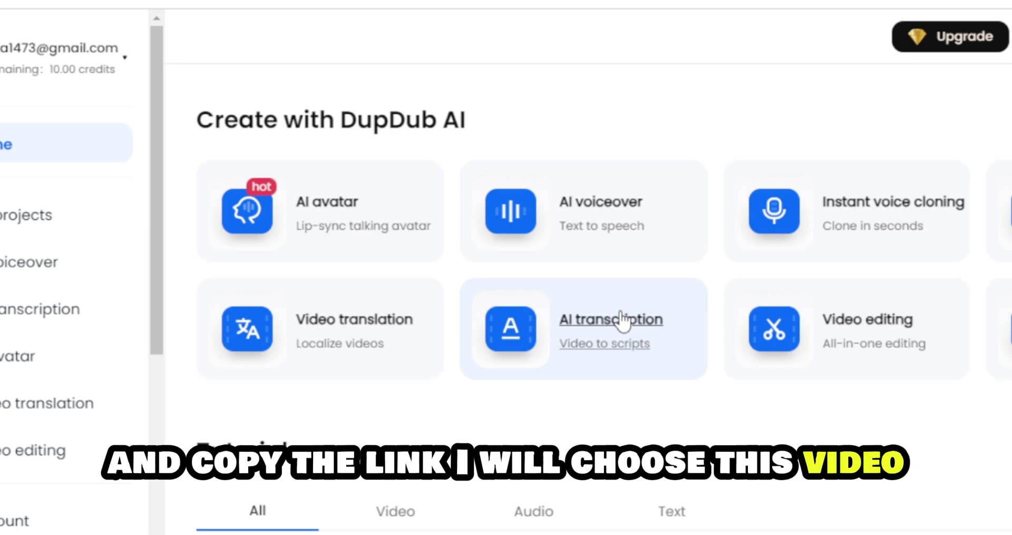
# Transcribe the pasted YouTube link with DupDub AI transcription and select the 8:02 transcript.
pyautogui.click(620, 311)
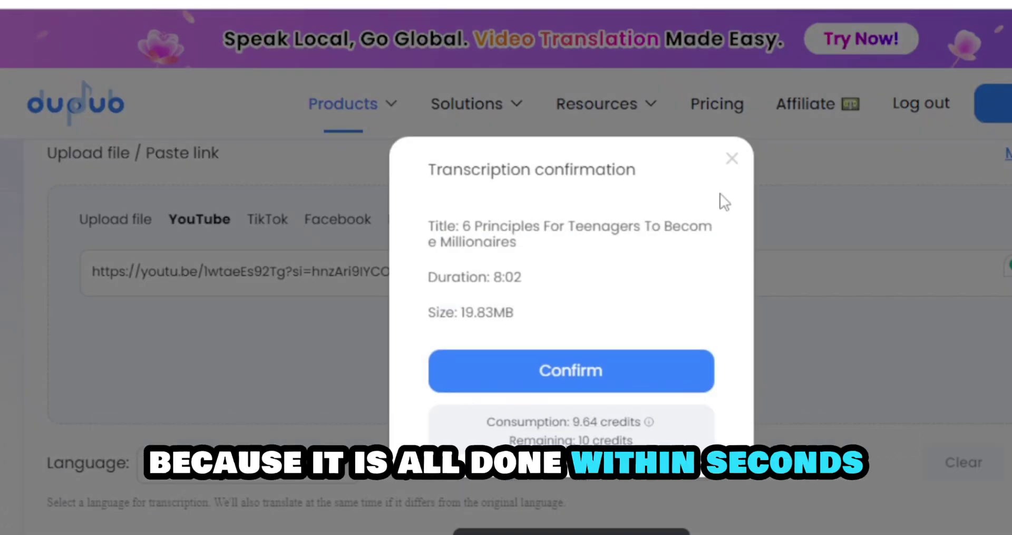
pyautogui.click(466, 373)
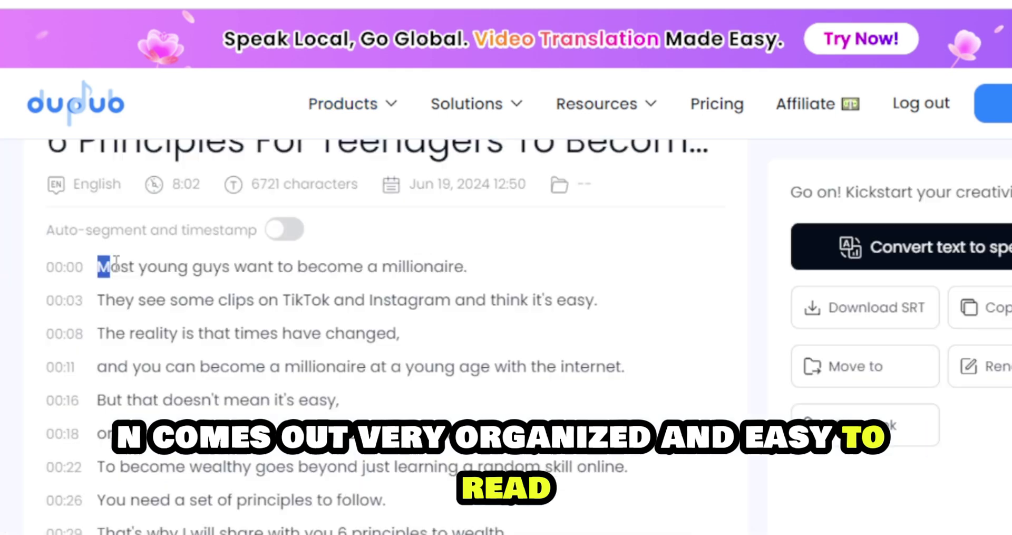
pyautogui.moveTo(274, 277); pyautogui.dragTo(593, 522)
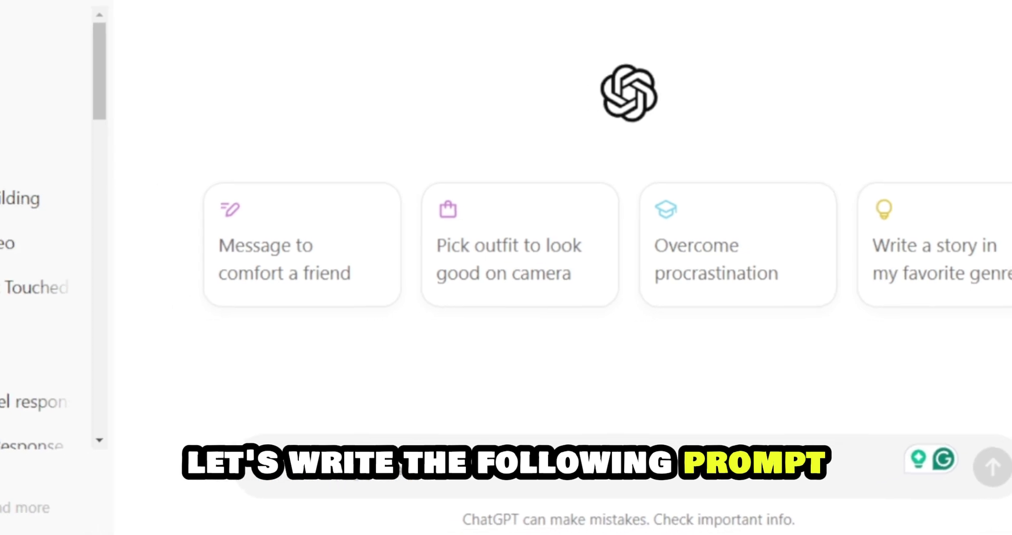
# Paste the prompt asking ChatGPT to paraphrase the script, keeping its style and length.
pyautogui.hotkey('ctrl', 'v')
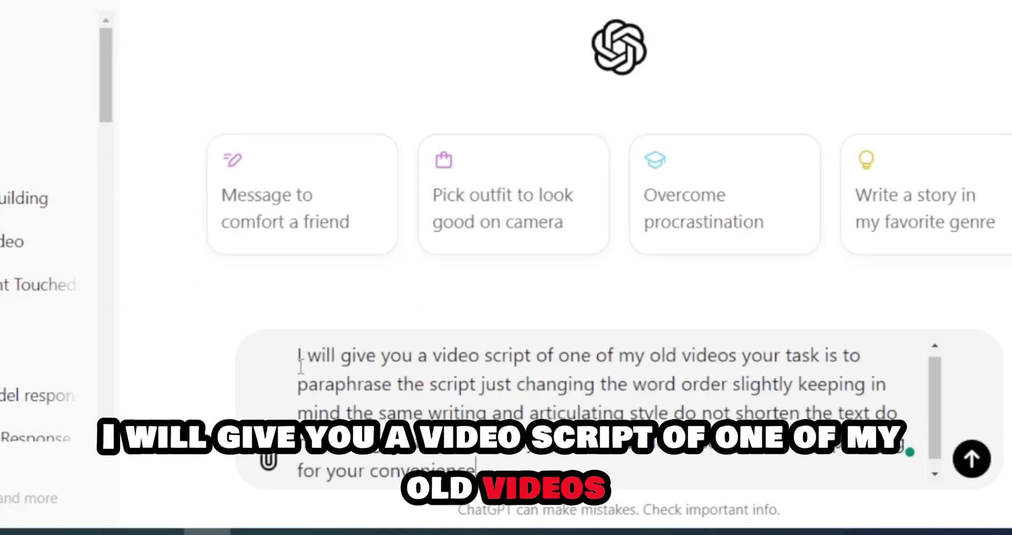
pyautogui.moveTo(299, 356); pyautogui.dragTo(352, 362)
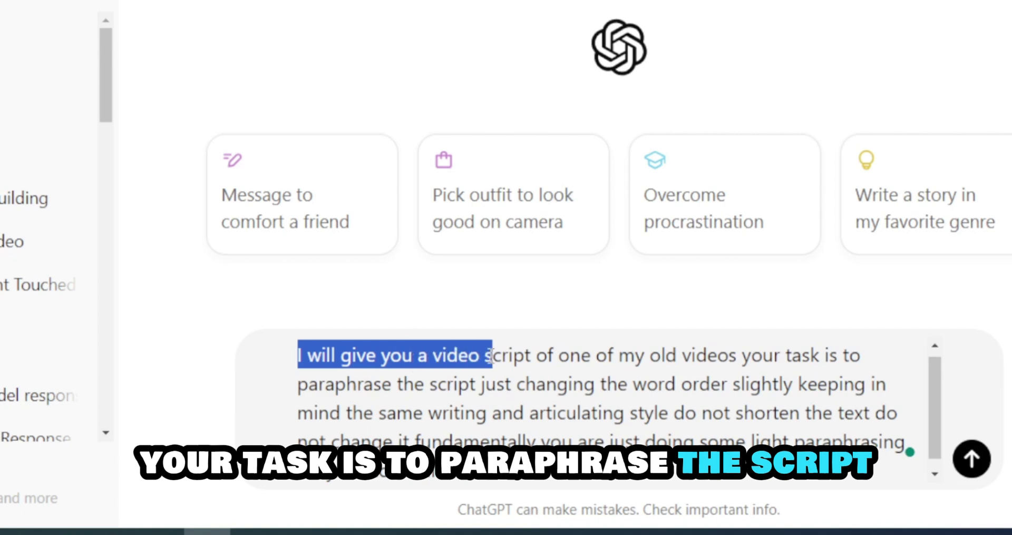
pyautogui.moveTo(496, 356); pyautogui.dragTo(561, 356)
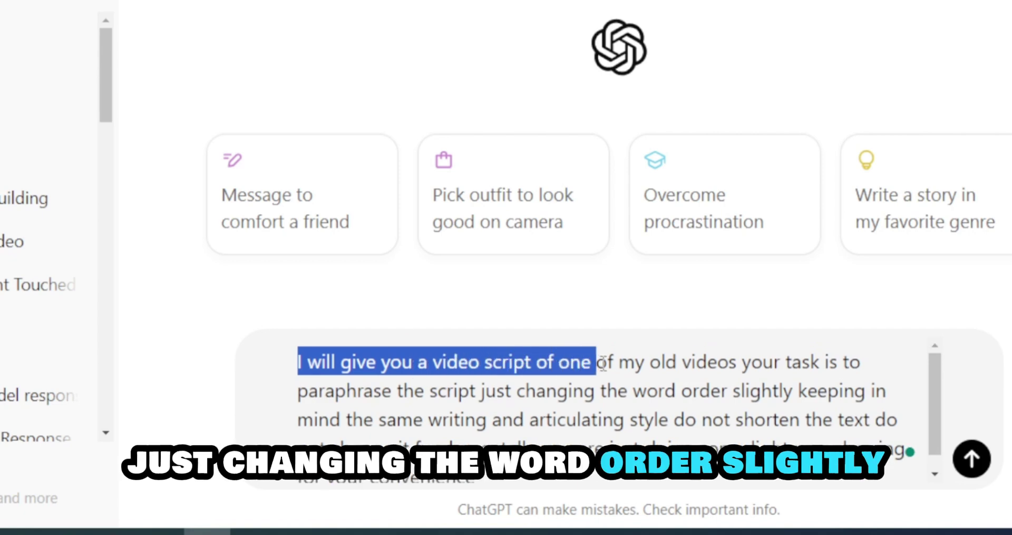
pyautogui.moveTo(663, 372); pyautogui.dragTo(754, 369)
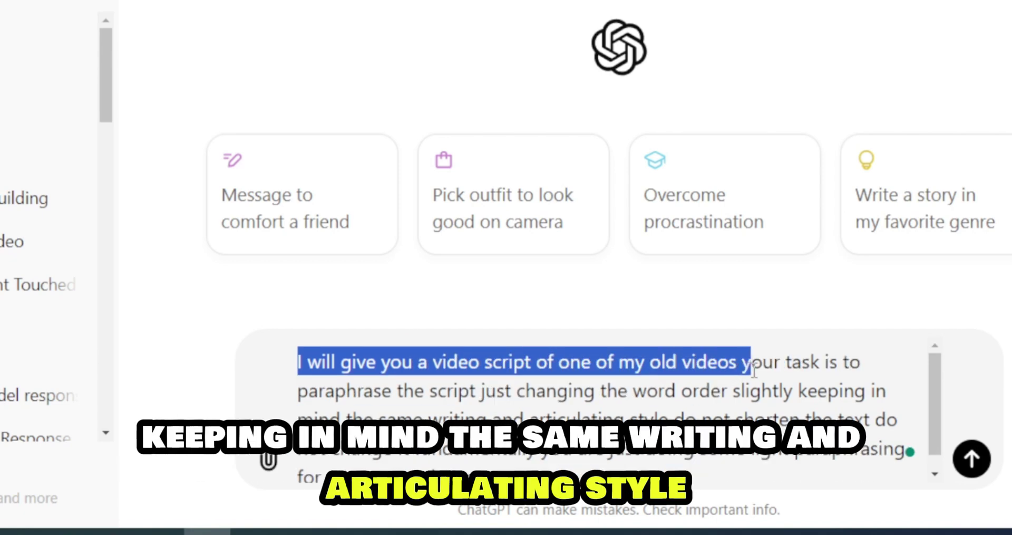
pyautogui.moveTo(821, 374); pyautogui.dragTo(899, 410)
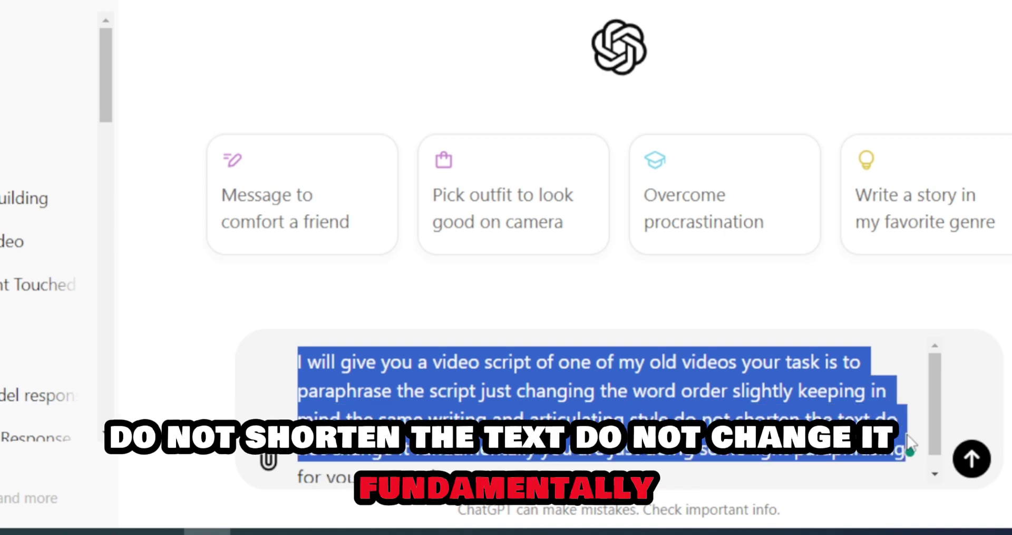
pyautogui.moveTo(917, 456); pyautogui.dragTo(881, 493)
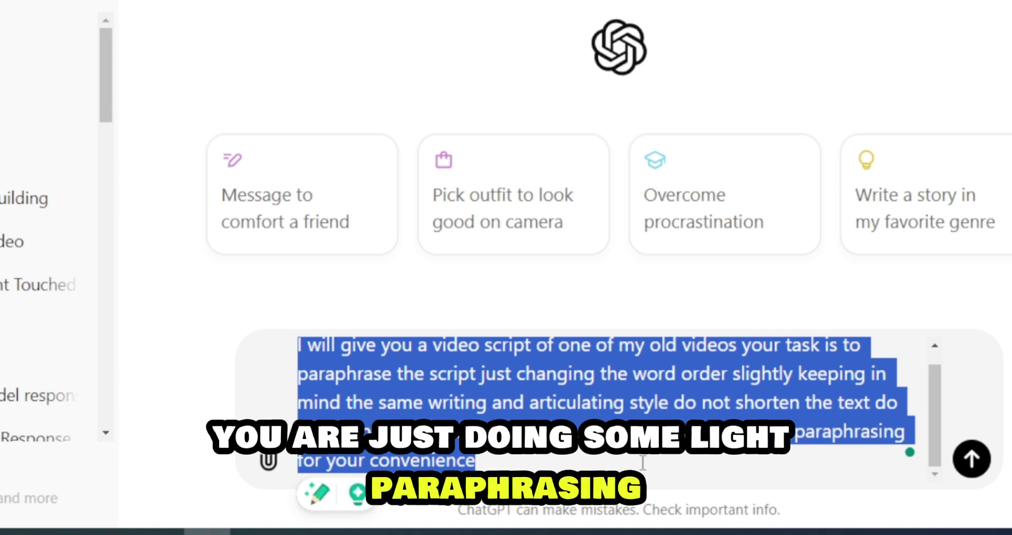
pyautogui.click(601, 468)
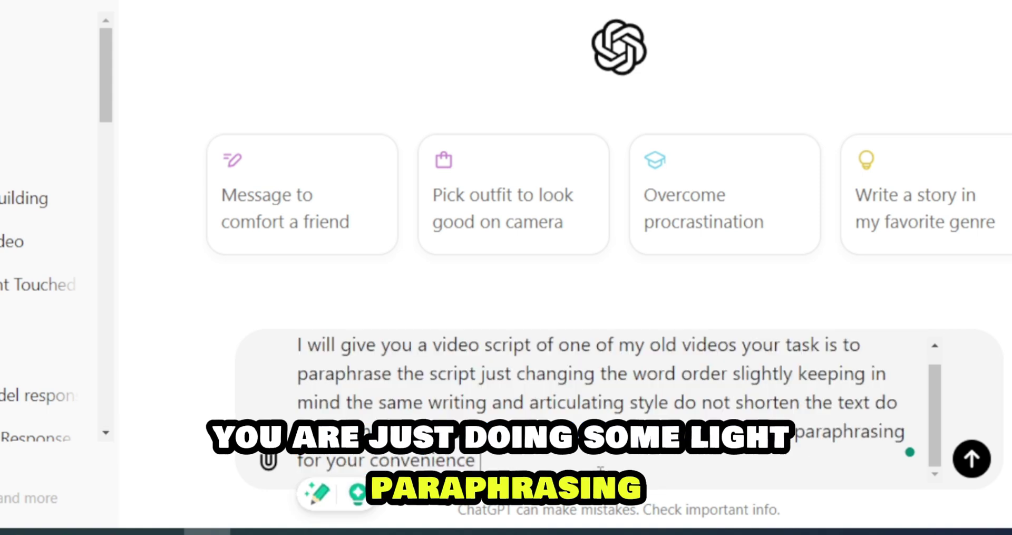
# Send the paraphrasing instructions, then paste and send the transcript script.
pyautogui.press('Return')
pyautogui.hotkey('ctrl', 'v')
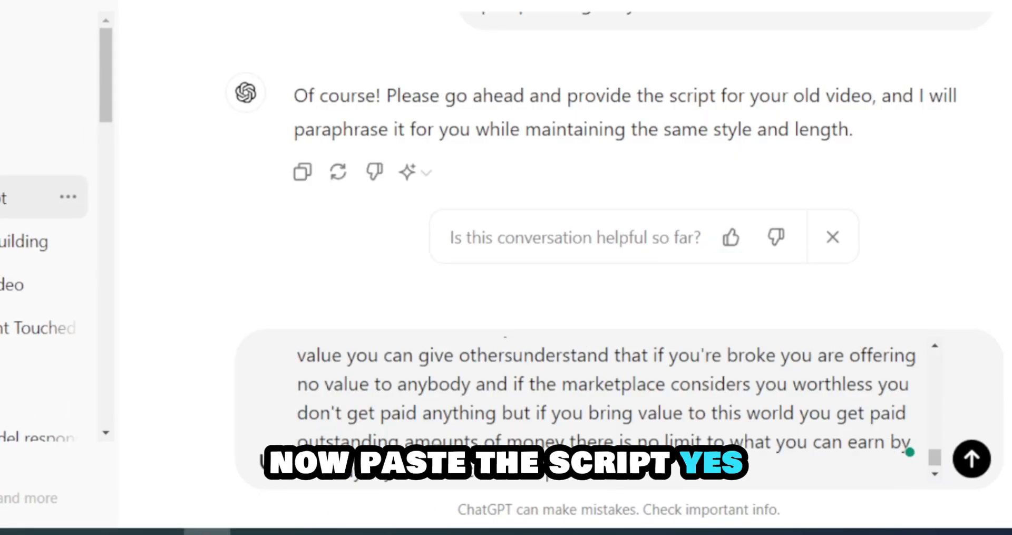
pyautogui.press('Return')
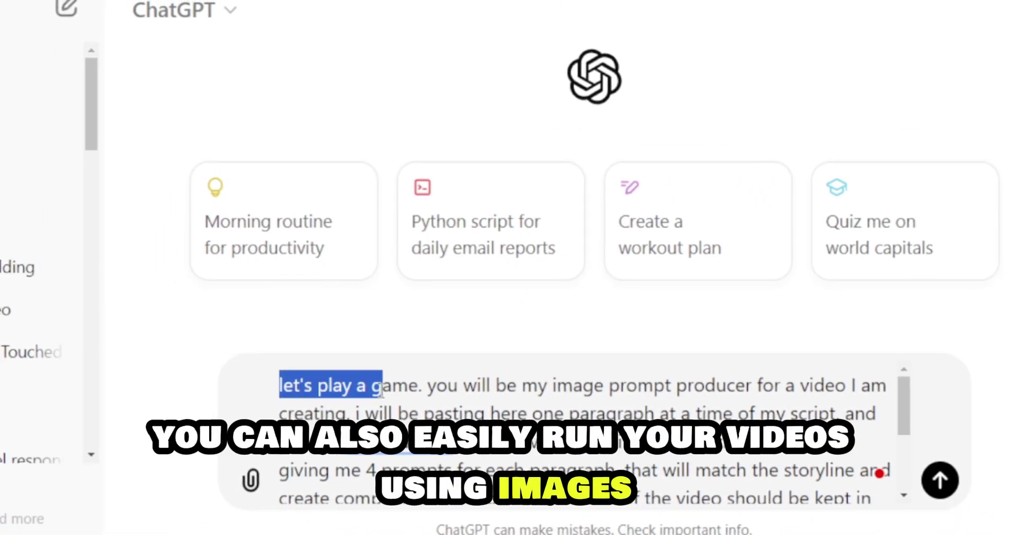
# Send the visuals brief requesting four image prompts per script paragraph.
pyautogui.moveTo(431, 393); pyautogui.dragTo(499, 392)
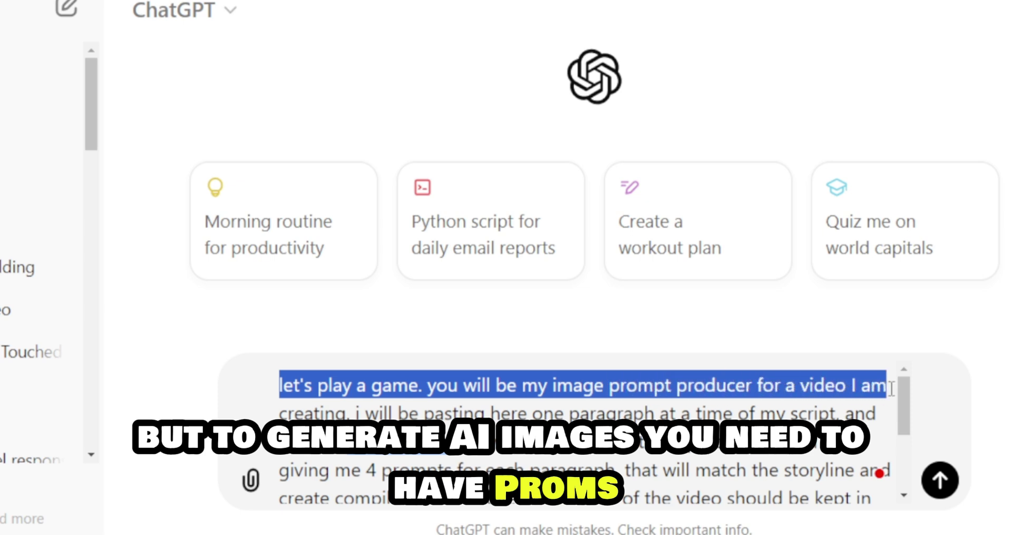
pyautogui.moveTo(891, 389); pyautogui.dragTo(899, 395)
pyautogui.click(346, 442)
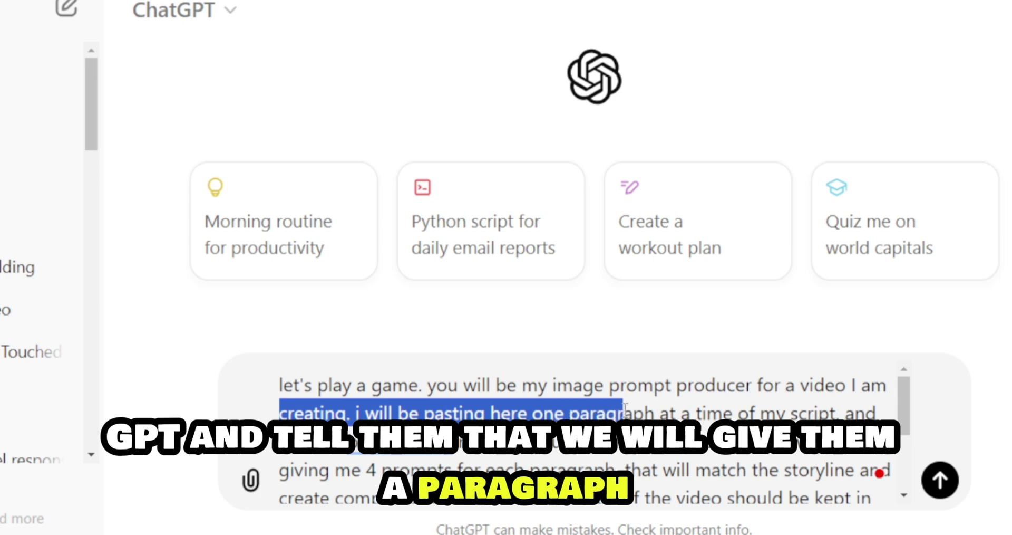
pyautogui.moveTo(679, 410); pyautogui.dragTo(785, 412)
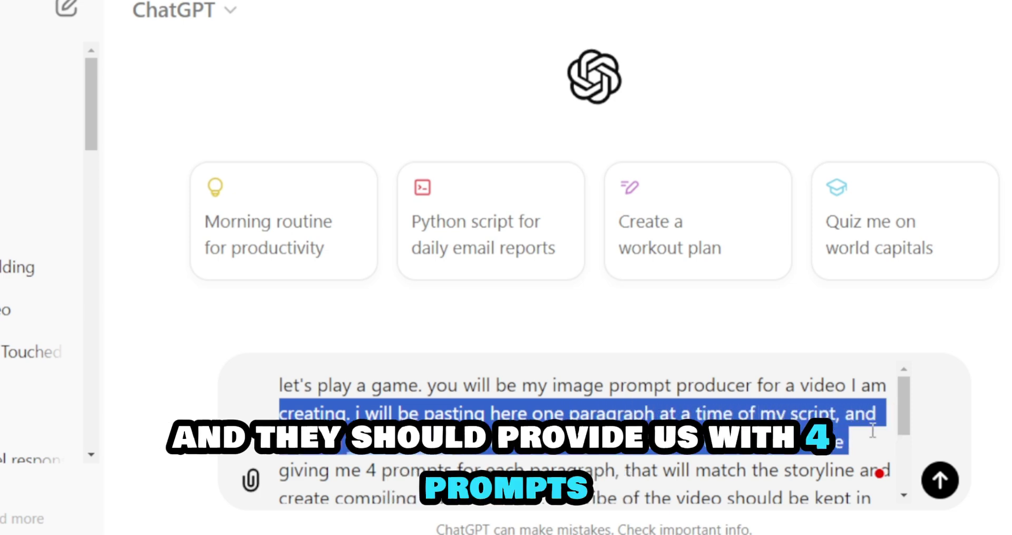
pyautogui.scroll(-1, 903, 422)
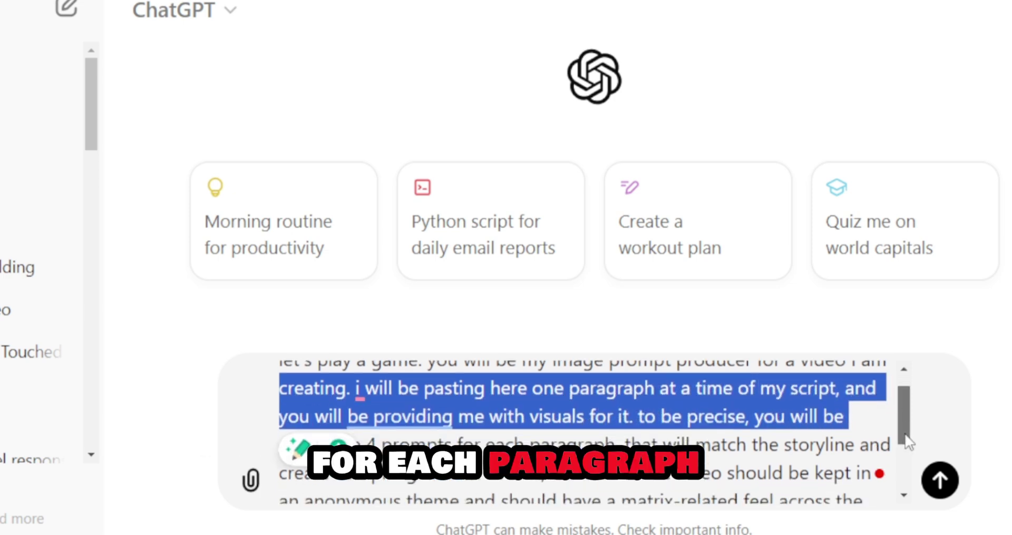
pyautogui.click(861, 425)
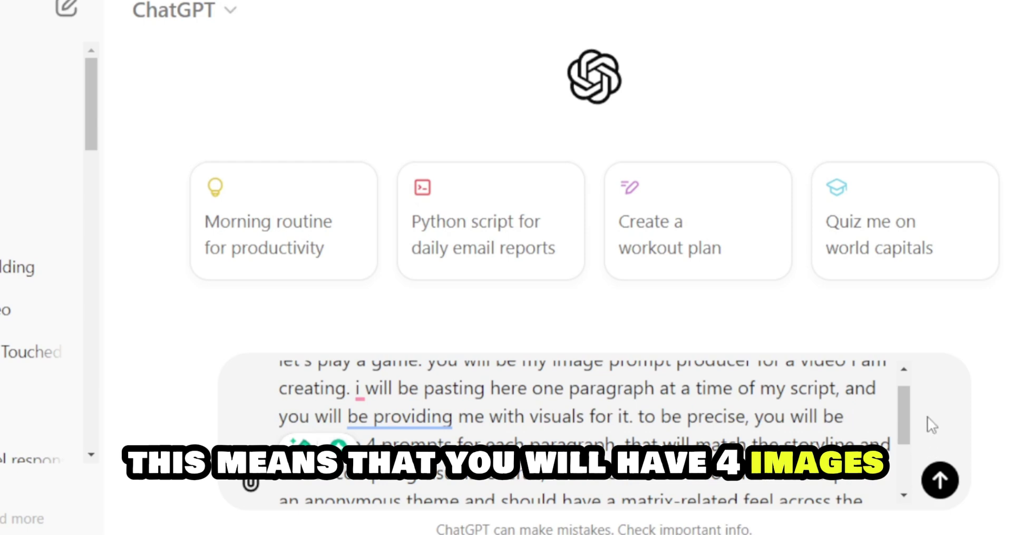
pyautogui.moveTo(905, 434); pyautogui.dragTo(907, 454)
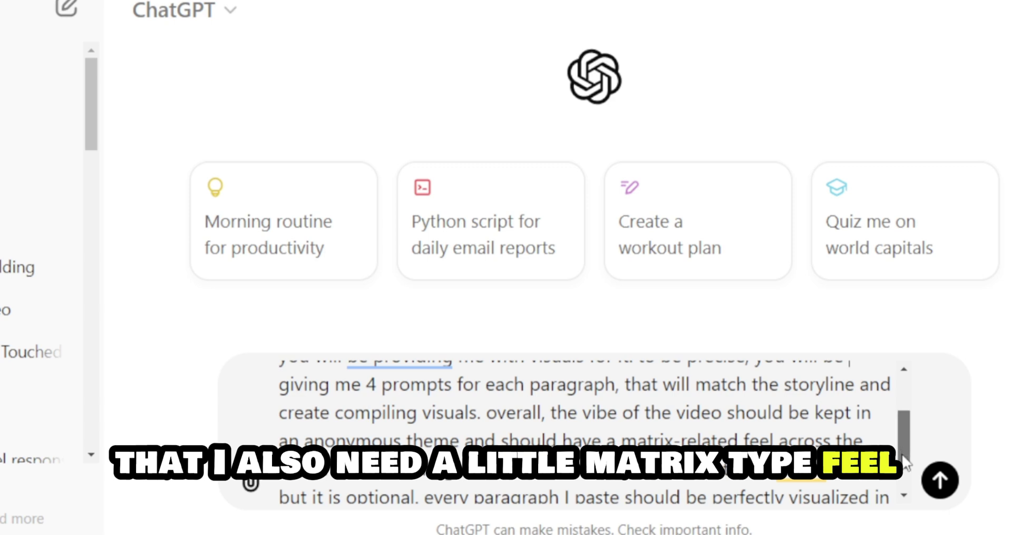
pyautogui.moveTo(903, 442); pyautogui.dragTo(904, 486)
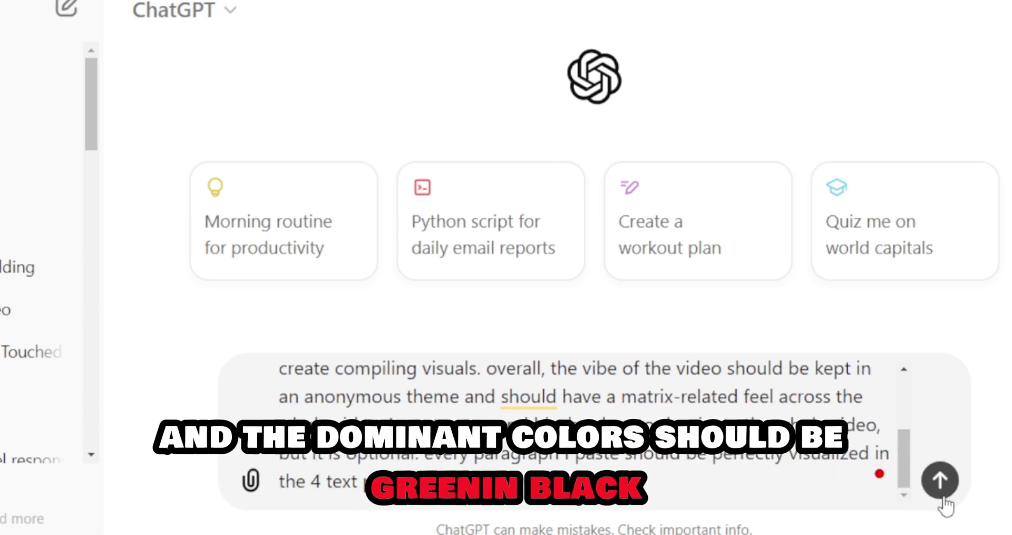
pyautogui.click(940, 480)
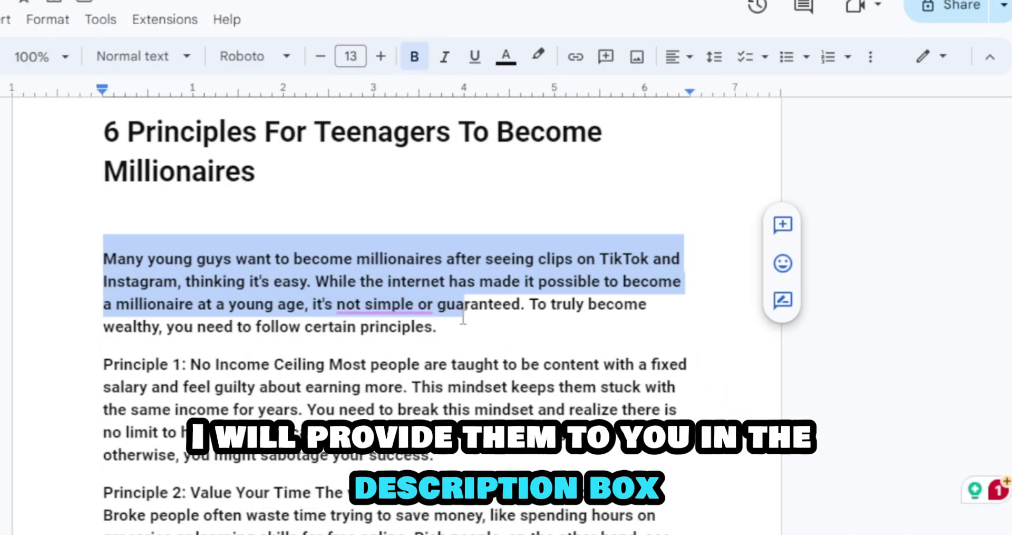
# Paste the script's first paragraph into ChatGPT and send it for image prompts.
pyautogui.moveTo(463, 309); pyautogui.dragTo(470, 326)
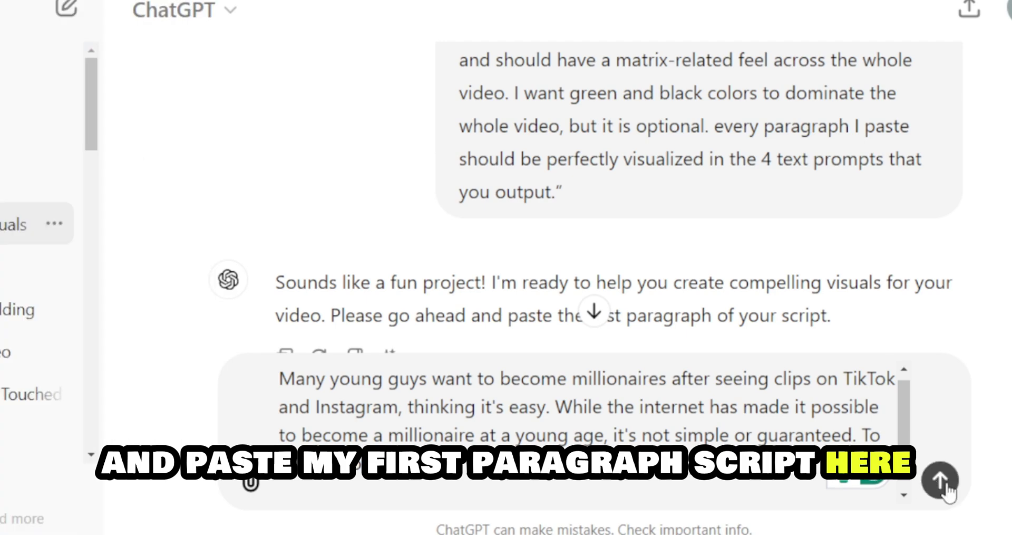
pyautogui.press('Return')
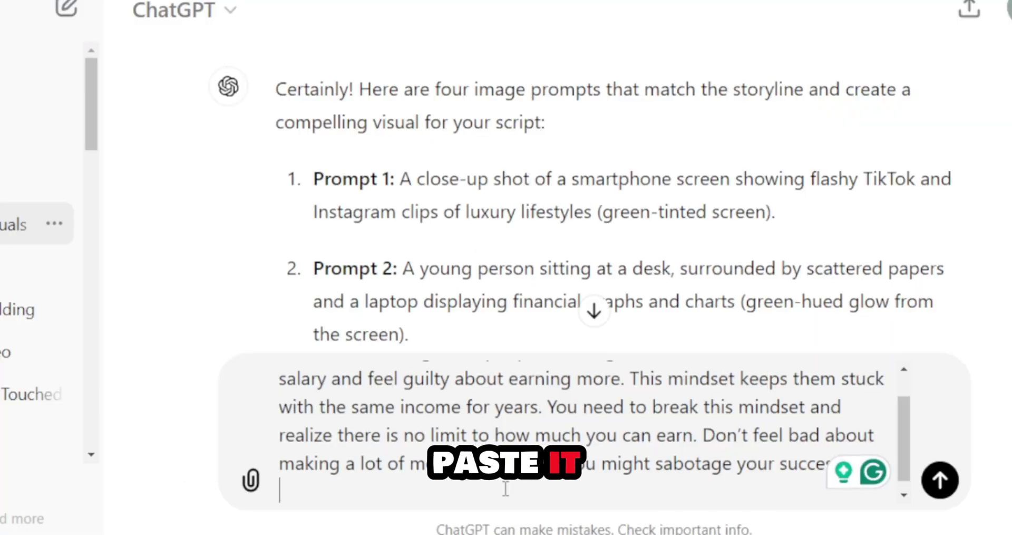
pyautogui.press('Return')
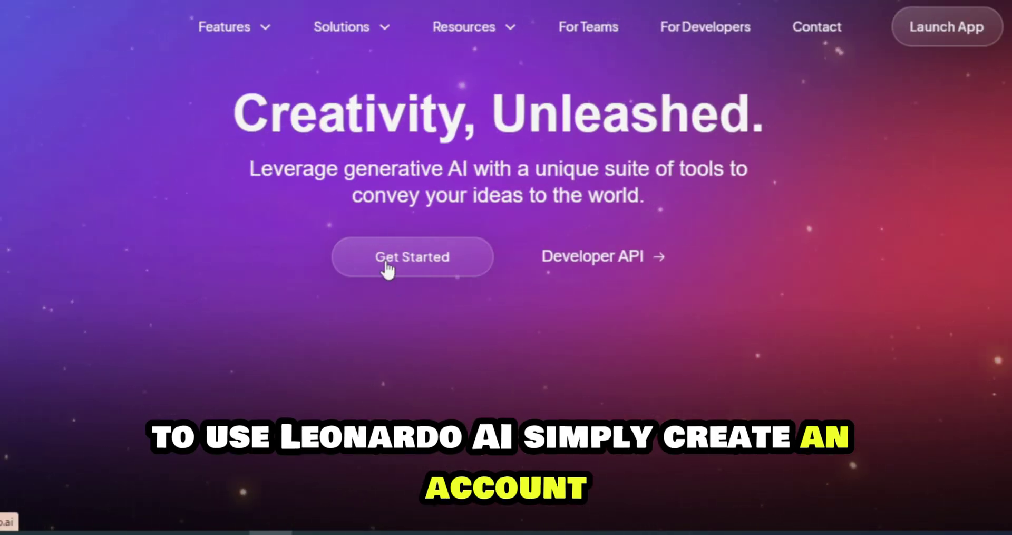
# Open Leonardo.AI's Image Generation tool from the homepage.
pyautogui.click(386, 263)
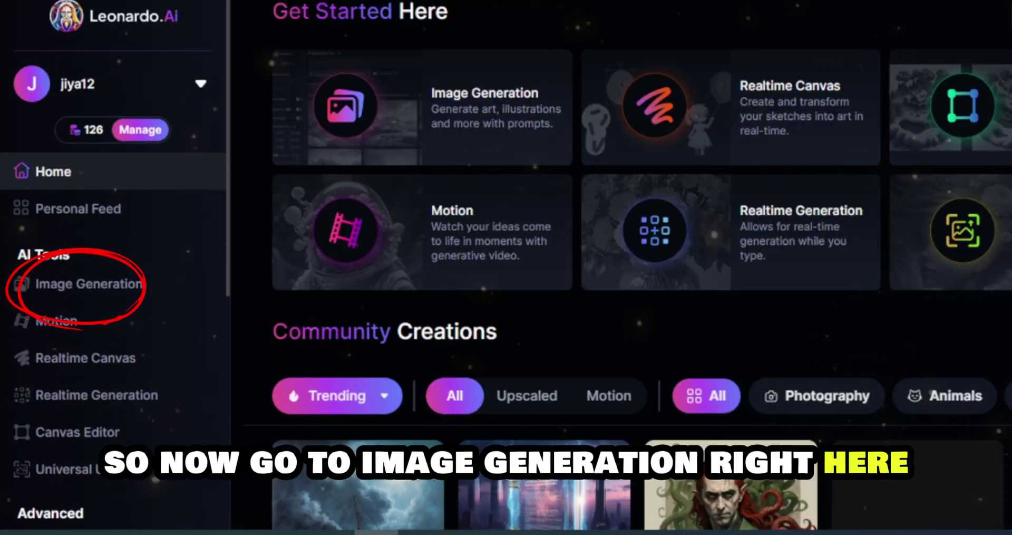
pyautogui.click(160, 270)
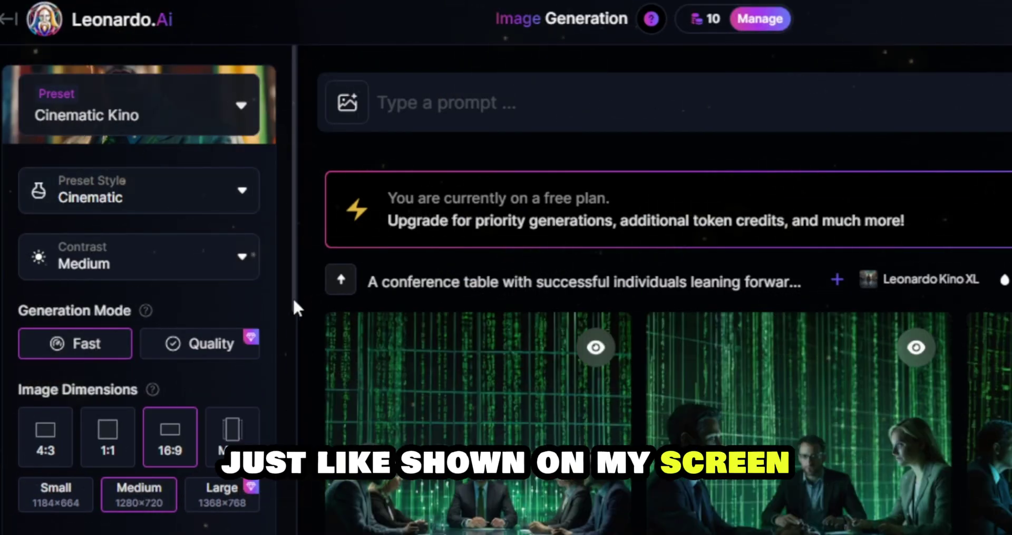
pyautogui.moveTo(293, 305); pyautogui.dragTo(294, 337)
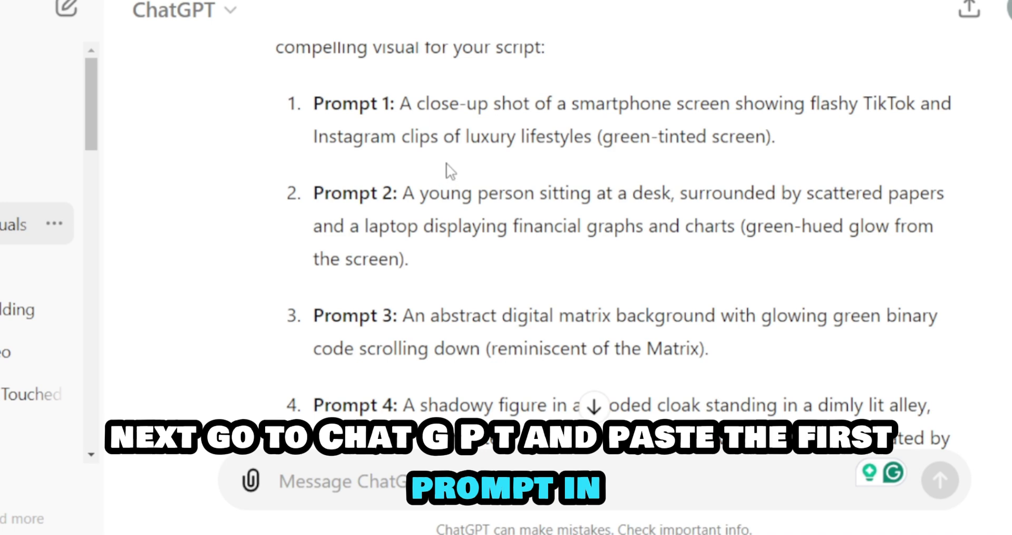
# Generate images from ChatGPT's Prompt 1 plus 'hyper realistic', then view one full size.
pyautogui.moveTo(409, 99); pyautogui.dragTo(788, 156)
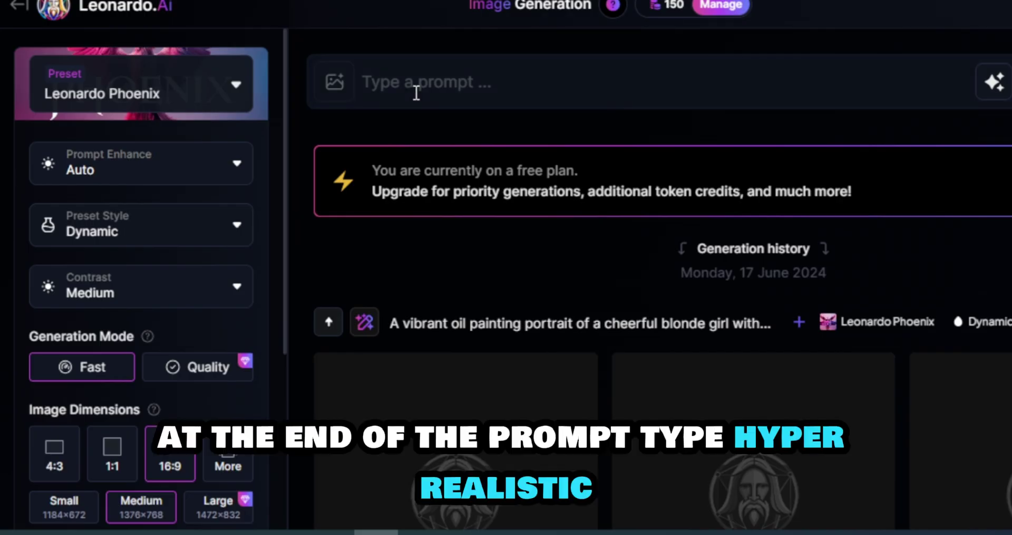
pyautogui.click(417, 93)
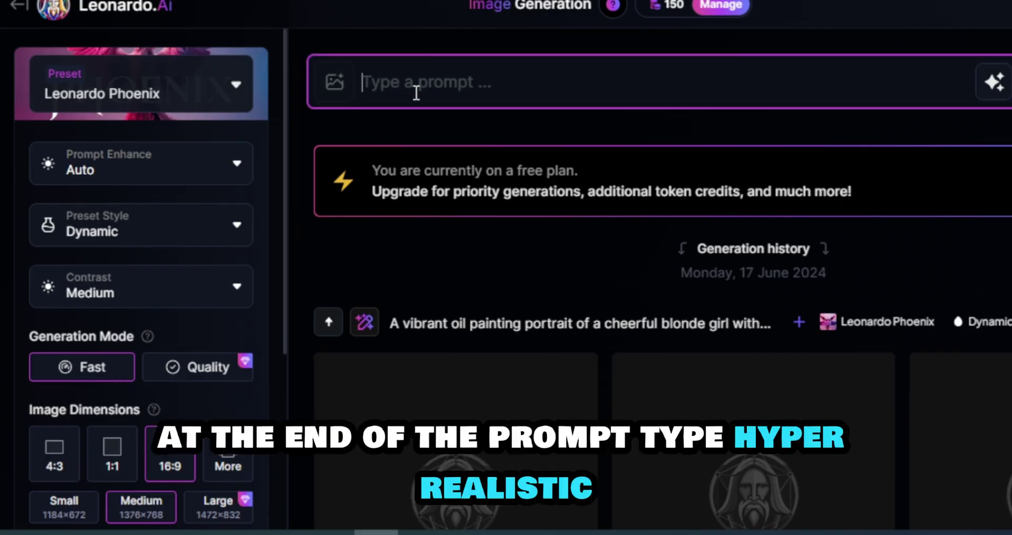
pyautogui.hotkey('ctrl', 'v')
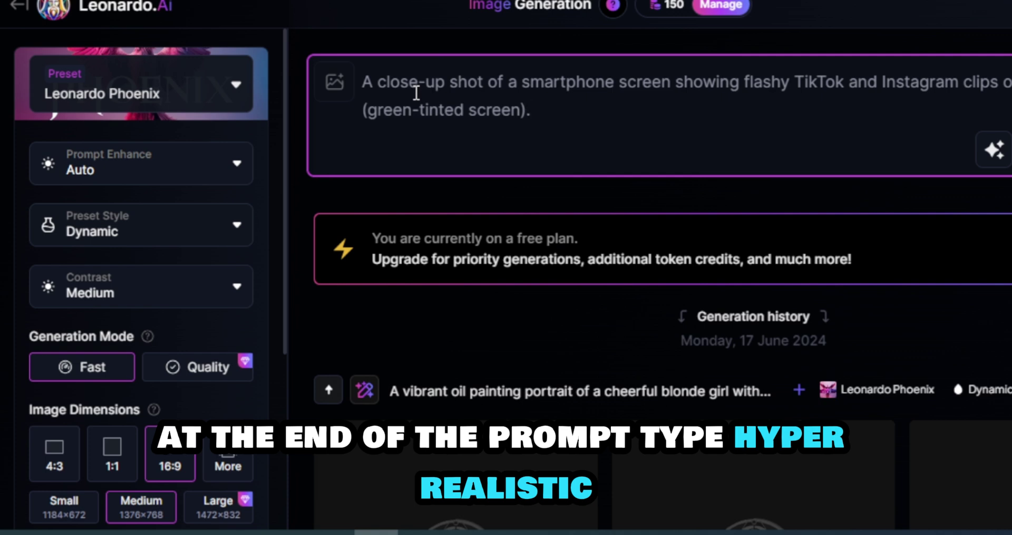
pyautogui.write('hyper')
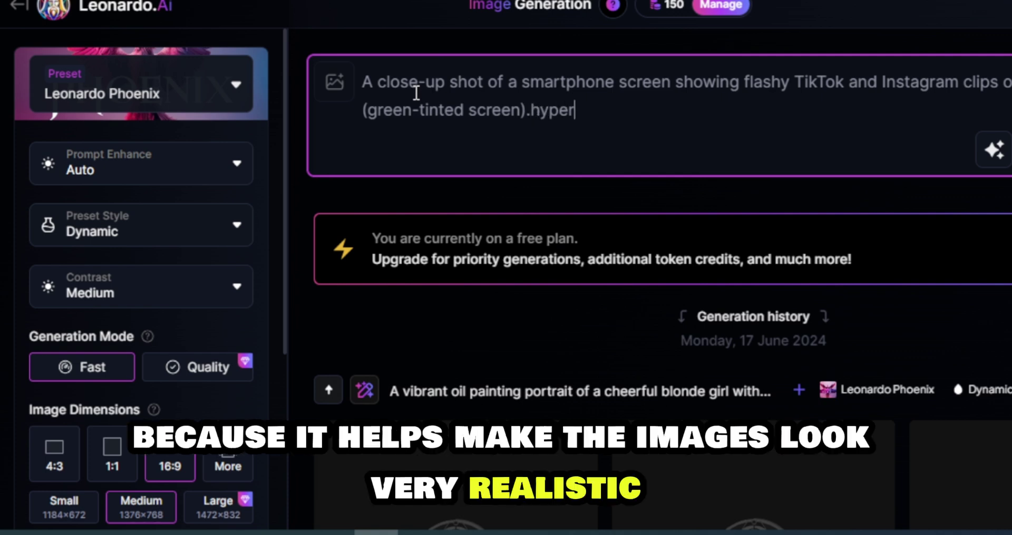
pyautogui.write(' relast')
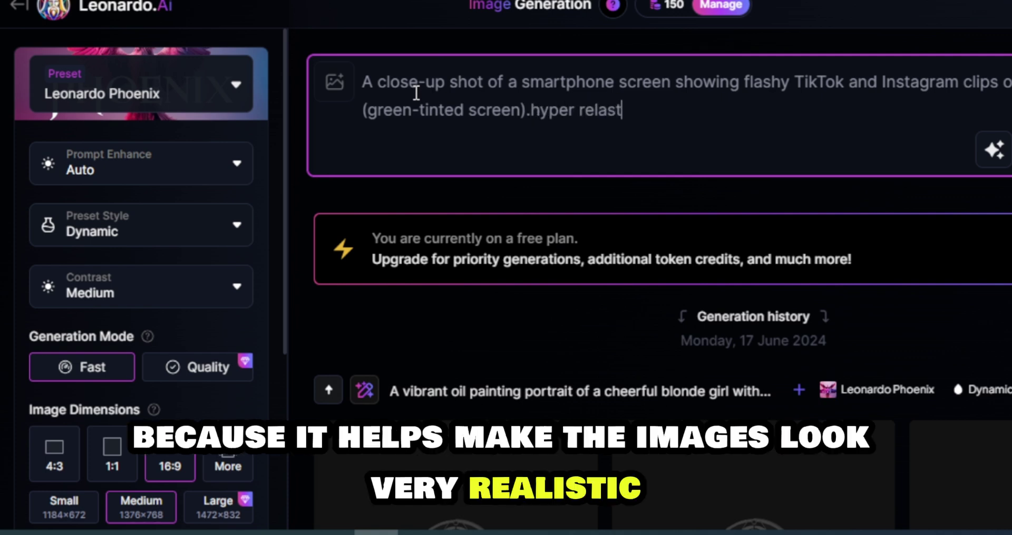
pyautogui.write('ic')
pyautogui.press('Return')
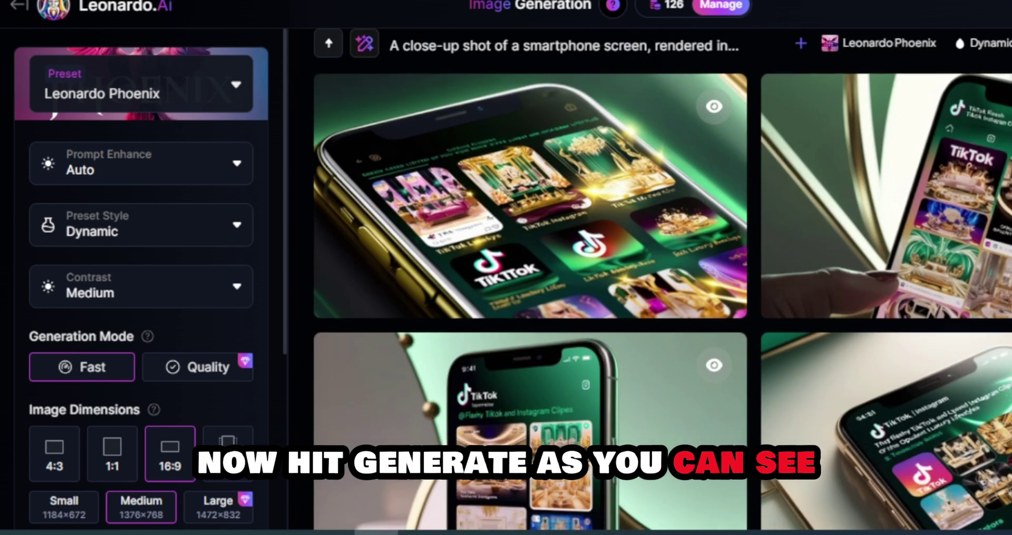
pyautogui.scroll(-3, 663, 279)
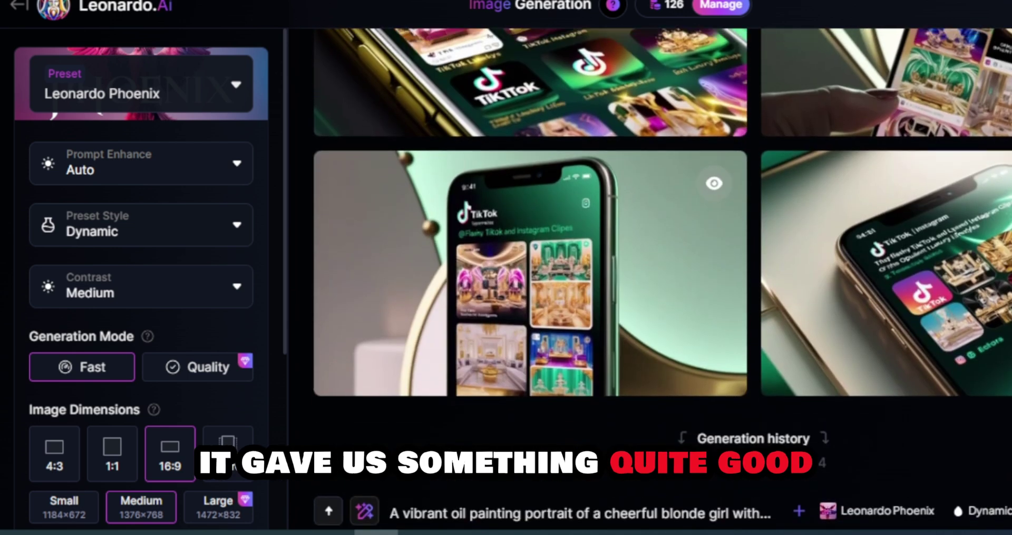
pyautogui.scroll(3, 662, 280)
pyautogui.click(885, 168)
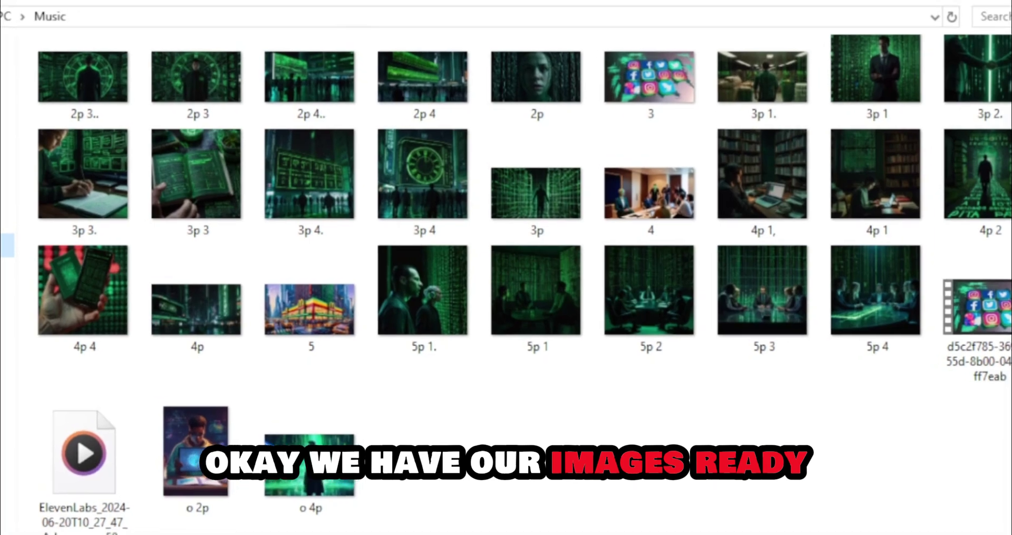
pyautogui.scroll(2, 415, 278)
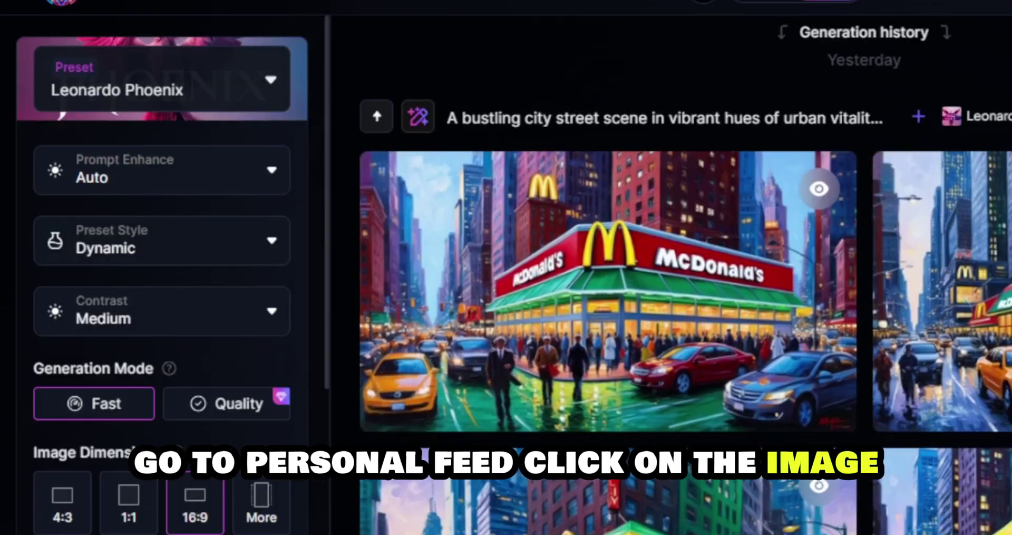
# Generate motion videos from the street scene and boardroom images.
pyautogui.scroll(-2, 679, 186)
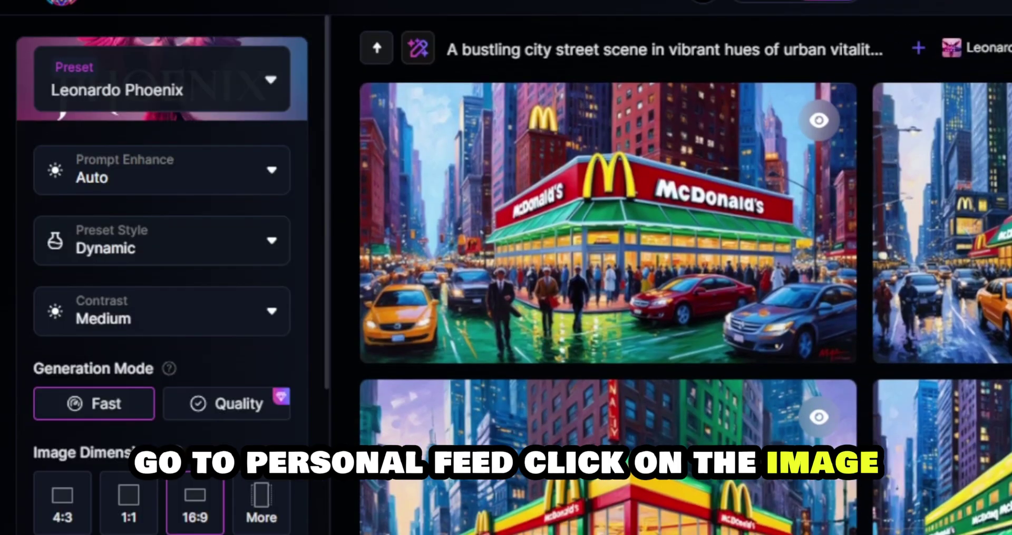
pyautogui.moveTo(675, 186)
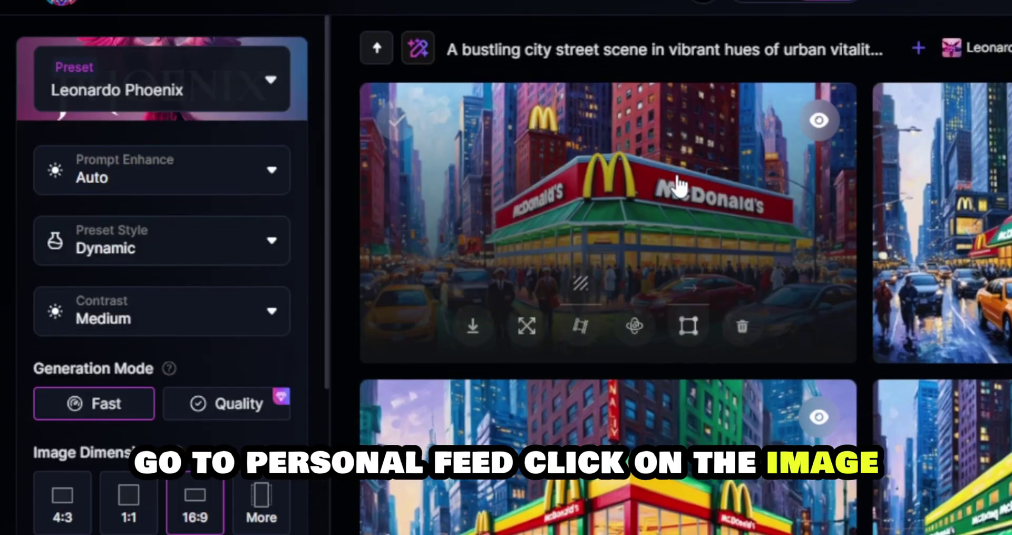
pyautogui.click(583, 327)
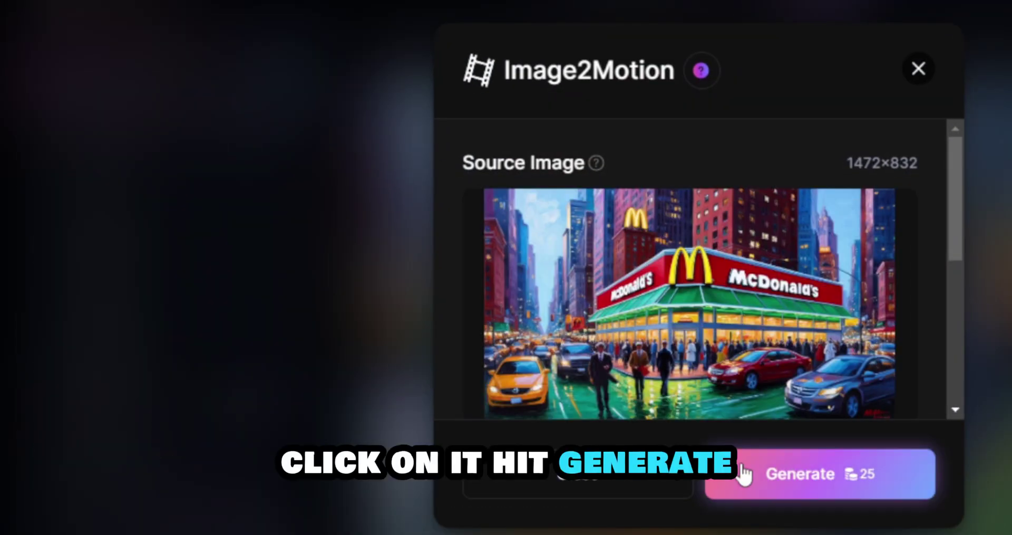
pyautogui.click(741, 464)
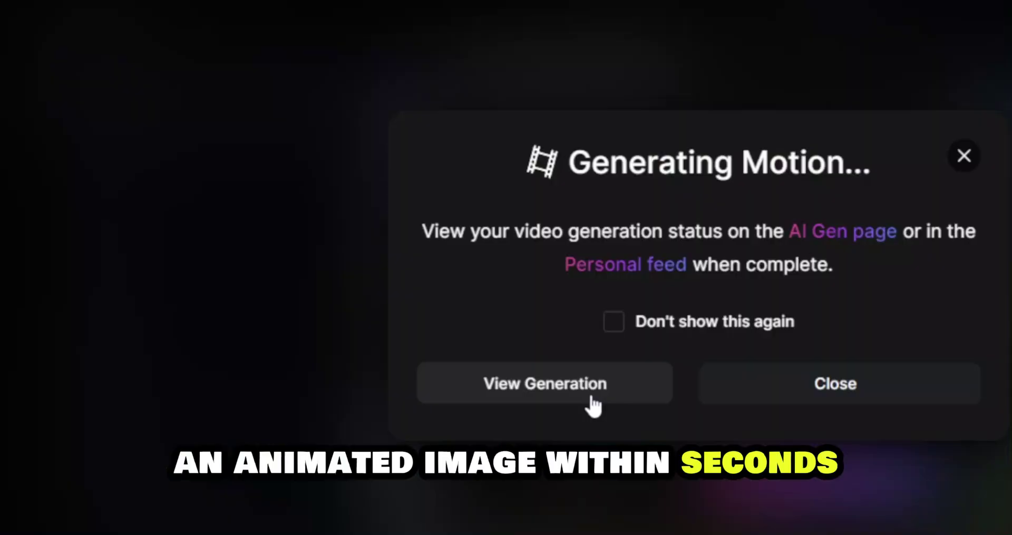
pyautogui.click(592, 402)
pyautogui.scroll(-10, 606, 274)
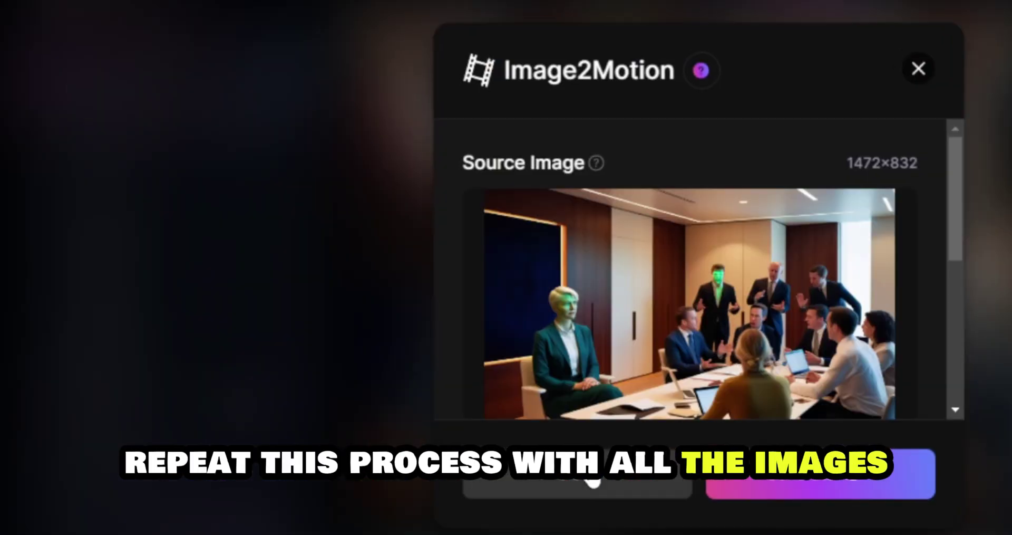
pyautogui.click(759, 484)
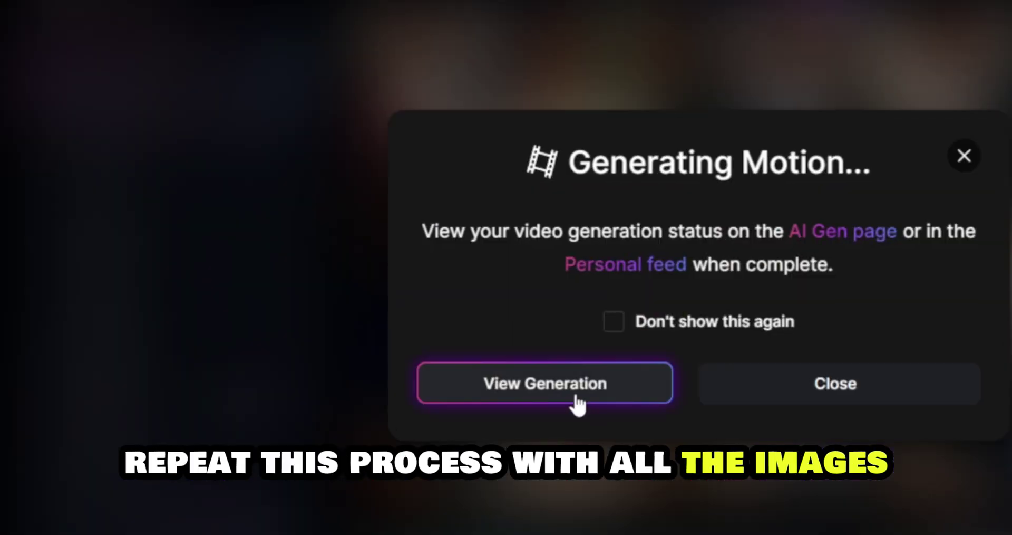
pyautogui.click(576, 401)
# Generate motion videos from the social-media icons and grocery-store images.
pyautogui.scroll(-3, 633, 369)
pyautogui.click(580, 405)
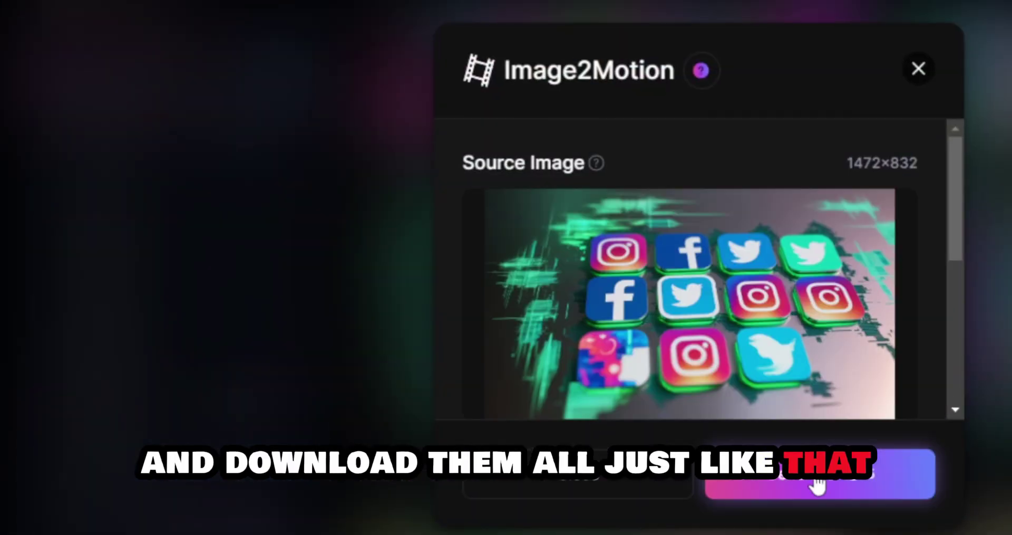
pyautogui.click(818, 480)
pyautogui.click(611, 406)
pyautogui.scroll(-5, 607, 263)
pyautogui.scroll(-2, 607, 317)
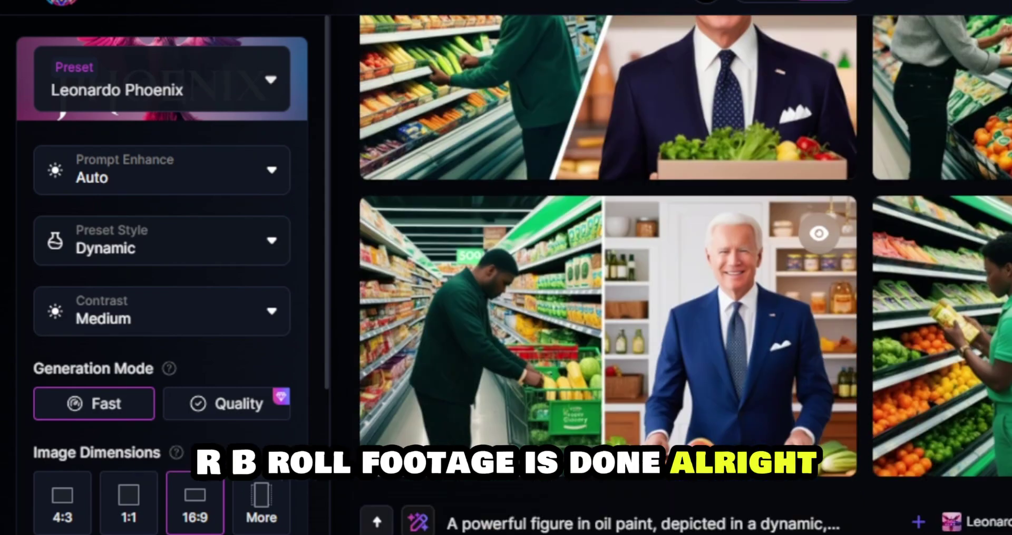
pyautogui.click(581, 438)
pyautogui.click(742, 488)
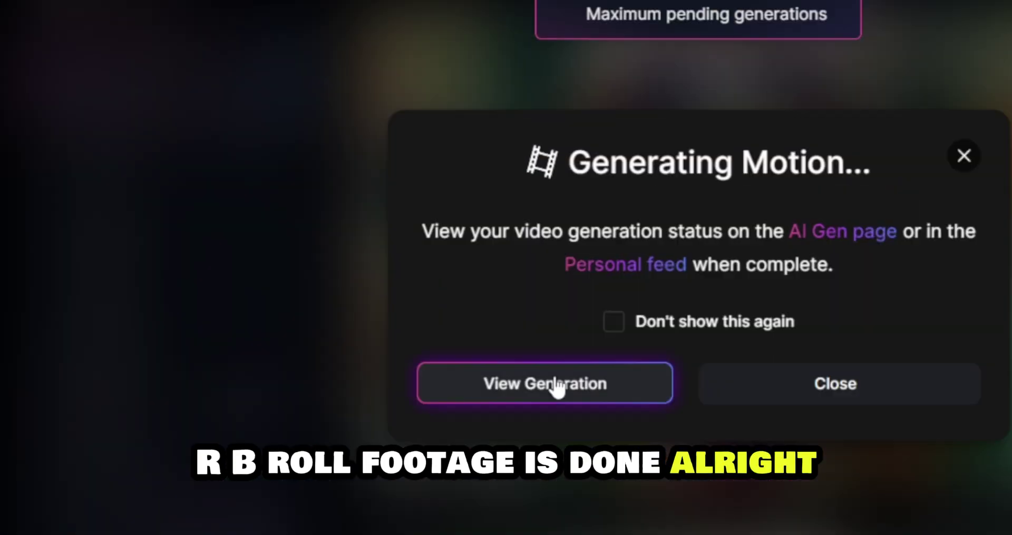
pyautogui.click(549, 383)
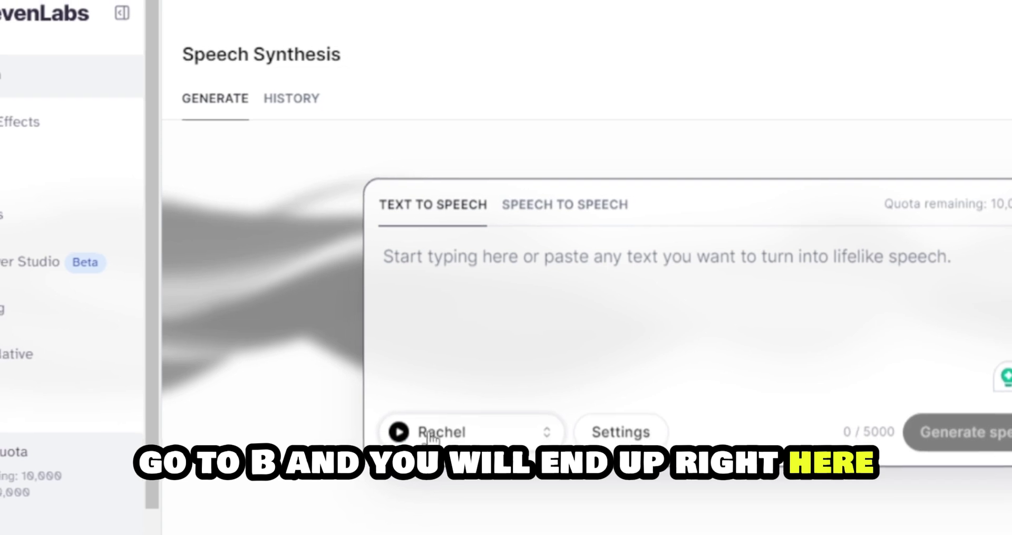
# Pick the premade Adam voice in place of Rachel for text-to-speech.
pyautogui.click(549, 422)
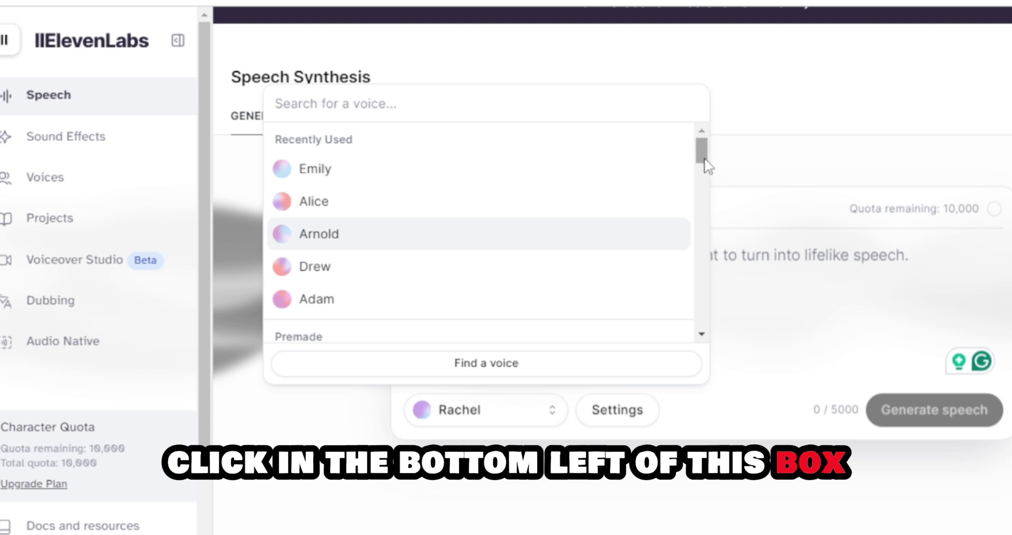
pyautogui.moveTo(705, 163)
pyautogui.mouseDown()
pyautogui.moveTo(706, 261)
pyautogui.moveTo(703, 167)
pyautogui.mouseUp()
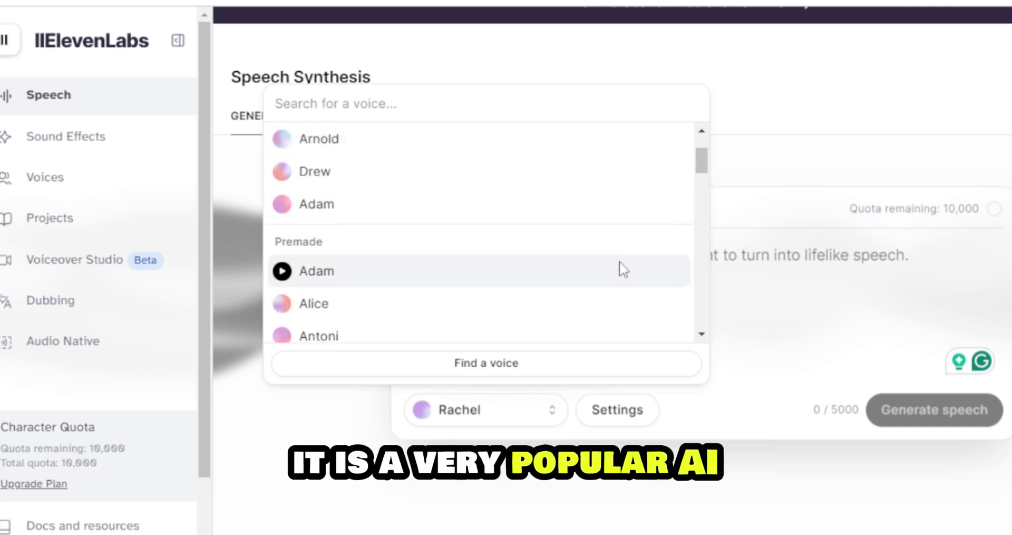
pyautogui.click(619, 269)
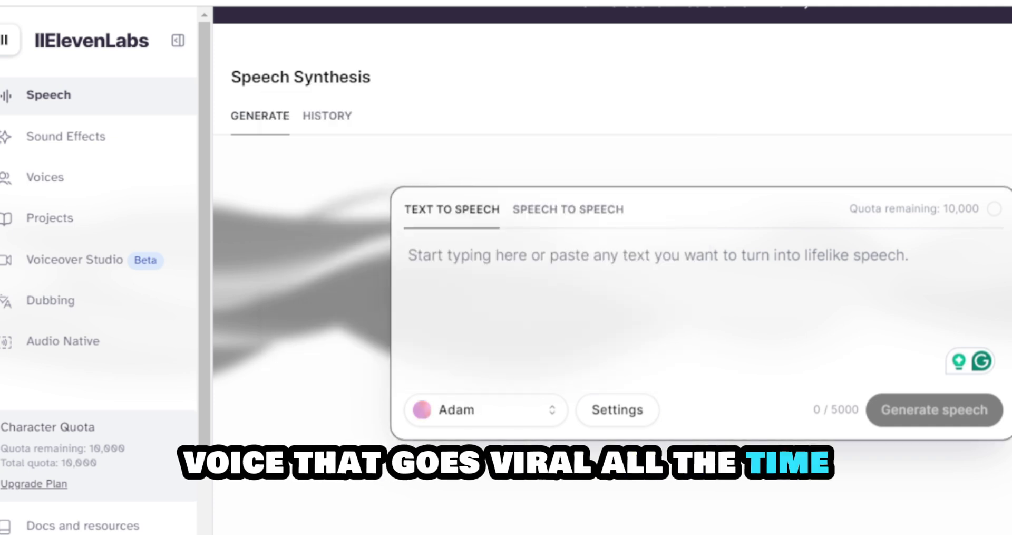
pyautogui.click(515, 283)
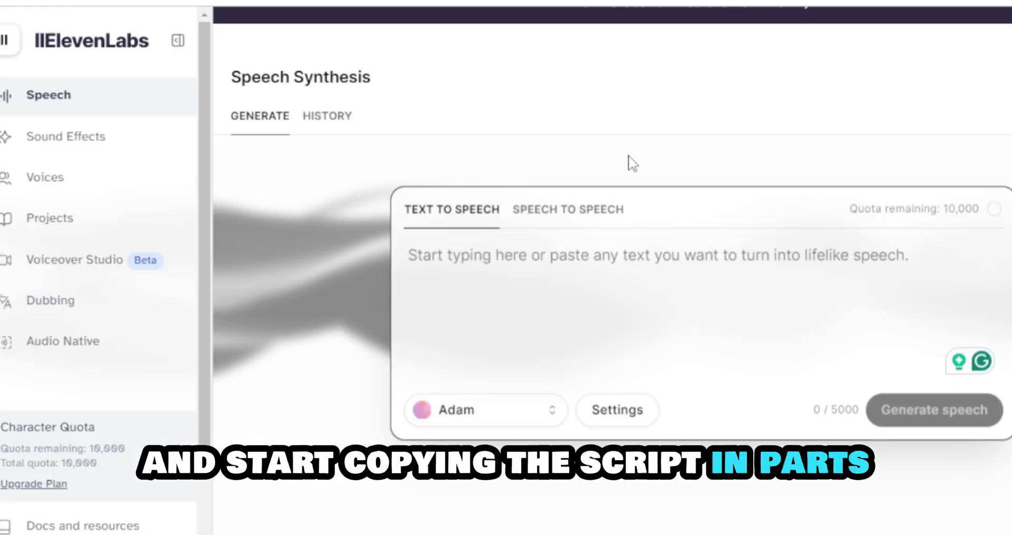
# Paste the opening script paragraph and generate a 0:17 Adam voiceover.
pyautogui.write("Many young guys want to become millionaires after seeing clips on TikTok and Instagram, thinking it's easy. While the internet has made it possible to become a millionaire at a young age, it's not simple or guaranteed. To truly become wealthy, you need to follow certain principles.")
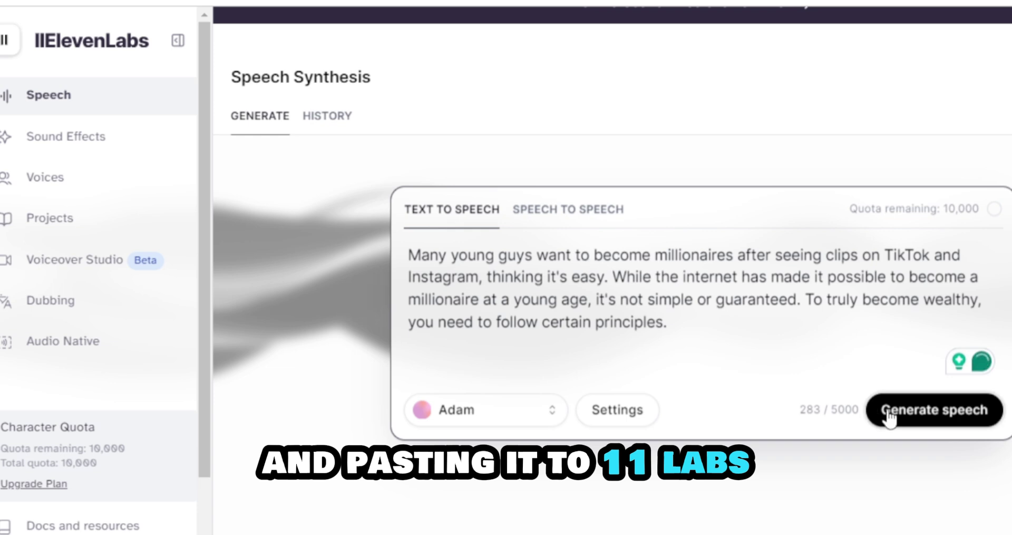
pyautogui.doubleClick(810, 409)
pyautogui.press('Escape')
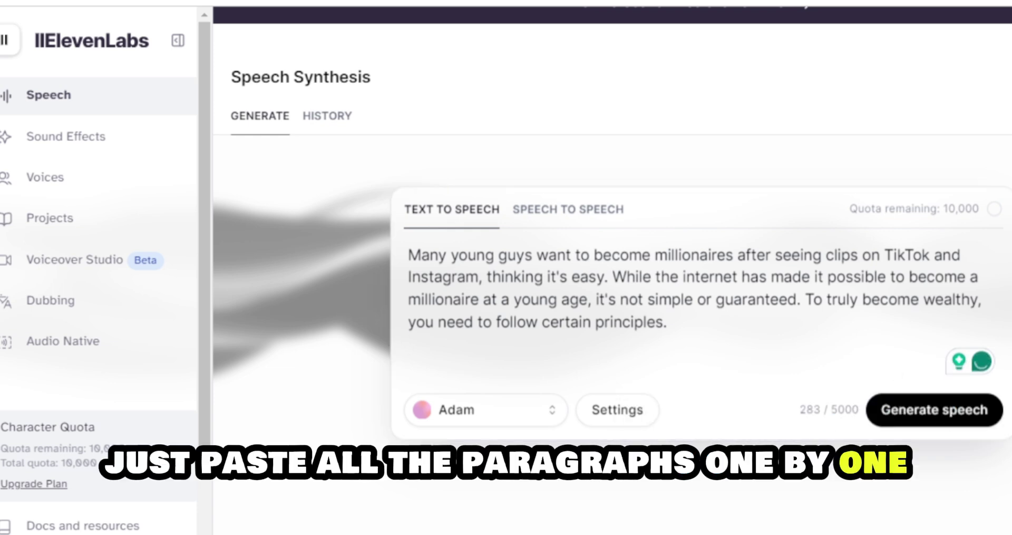
pyautogui.click(900, 402)
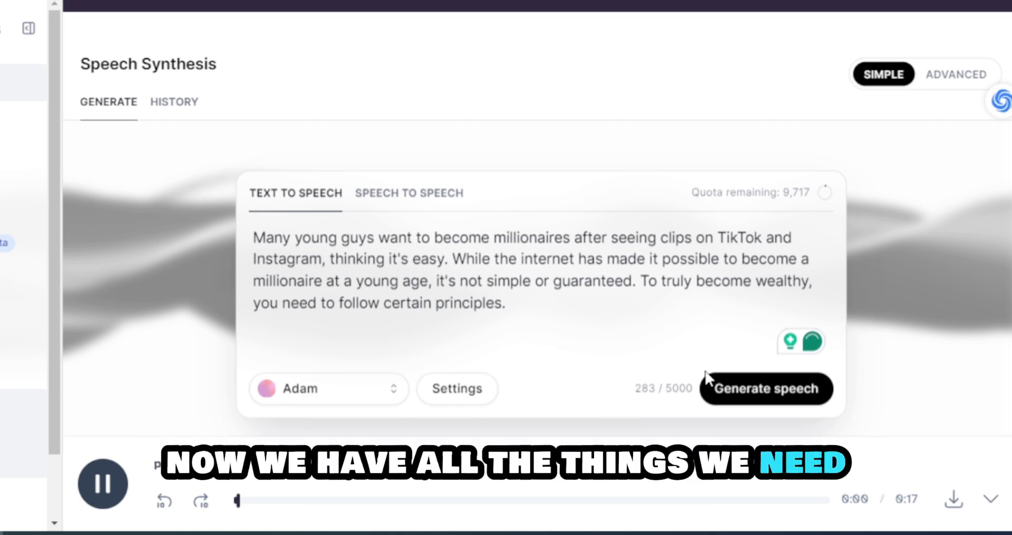
pyautogui.hotkey('ctrl', 'a')
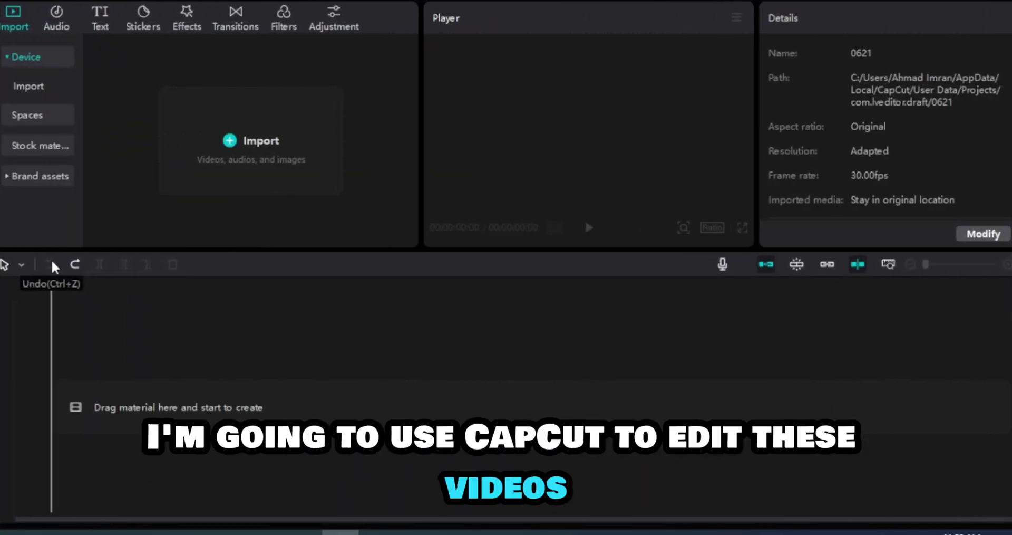
# Import every scene image and both ElevenLabs voiceover MP3s from the Music folder.
pyautogui.click(232, 141)
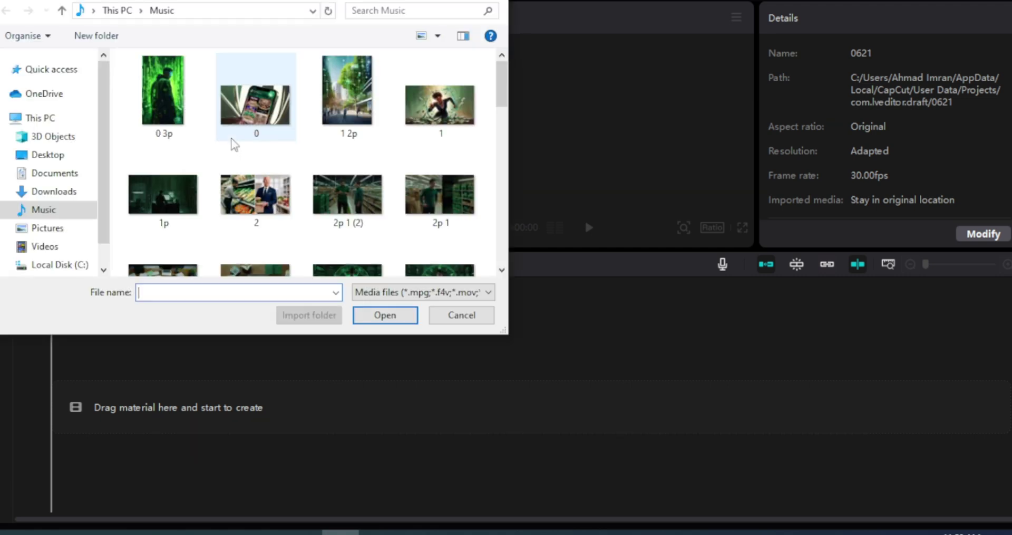
pyautogui.moveTo(132, 77); pyautogui.dragTo(522, 498)
pyautogui.click(385, 315)
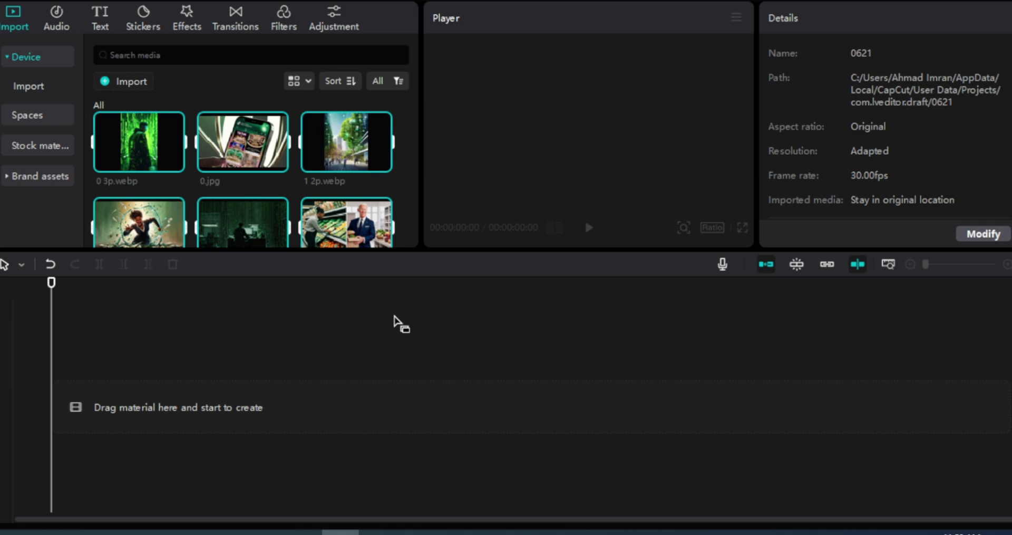
pyautogui.moveTo(414, 139); pyautogui.dragTo(425, 239)
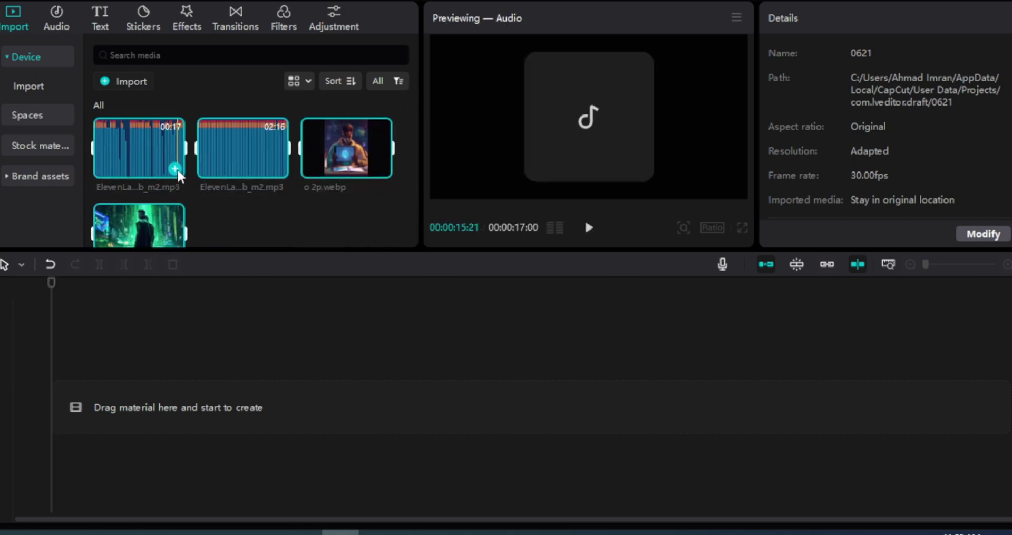
# Place the first ElevenLabs voiceover at the timeline start and zoom to two-second intervals.
pyautogui.click(50, 263)
pyautogui.moveTo(170, 158); pyautogui.dragTo(112, 401)
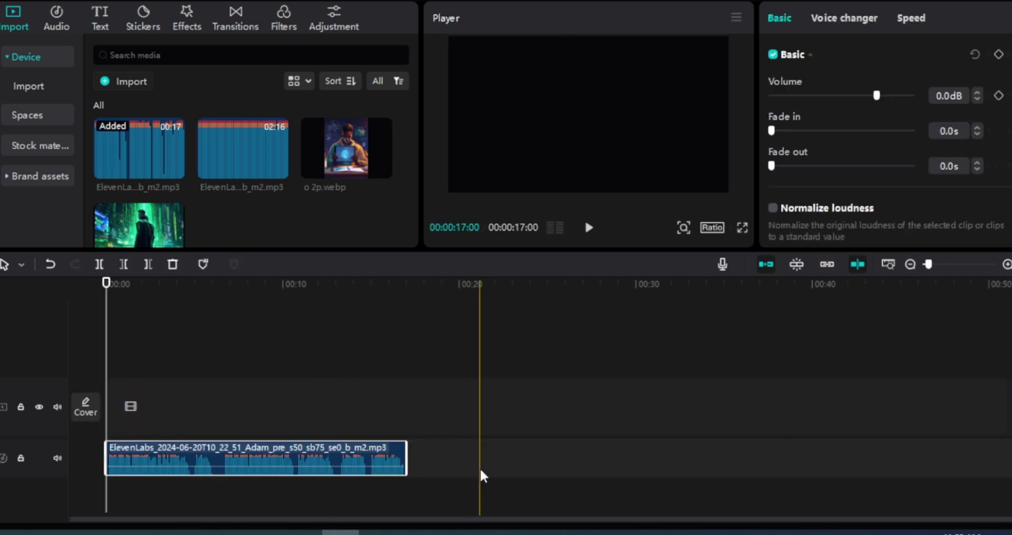
pyautogui.click(959, 264)
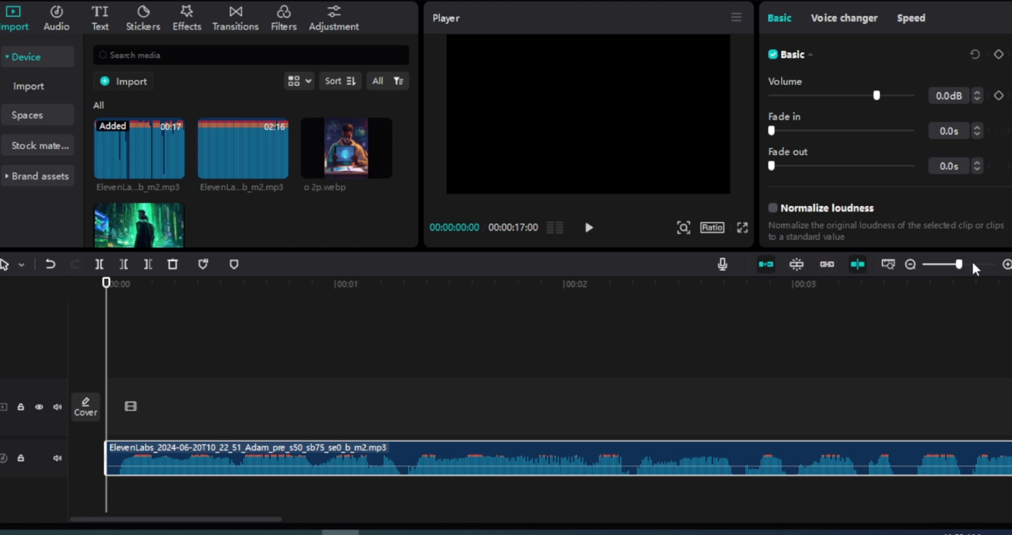
pyautogui.moveTo(965, 263)
pyautogui.mouseDown()
pyautogui.moveTo(976, 264)
pyautogui.moveTo(949, 266)
pyautogui.mouseUp()
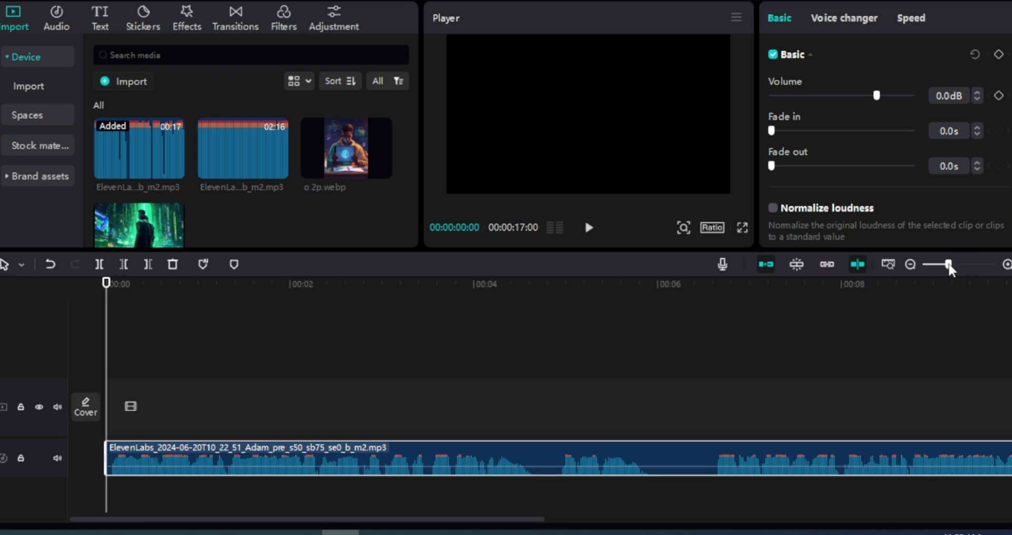
# Split the voiceover at the first pause near 00:04 and delete the silent section.
pyautogui.click(524, 291)
pyautogui.click(401, 458)
pyautogui.click(99, 264)
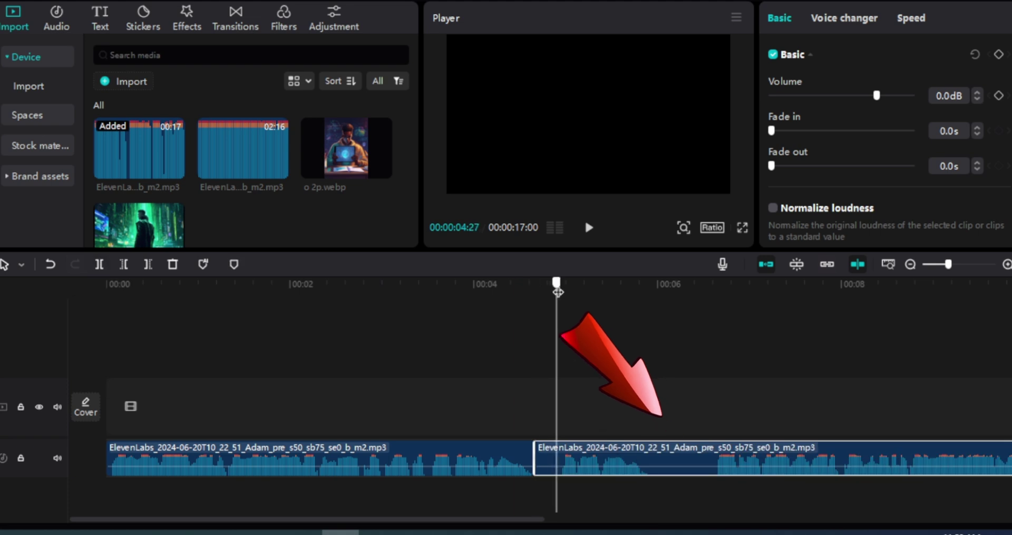
pyautogui.click(125, 264)
pyautogui.click(477, 280)
pyautogui.click(565, 454)
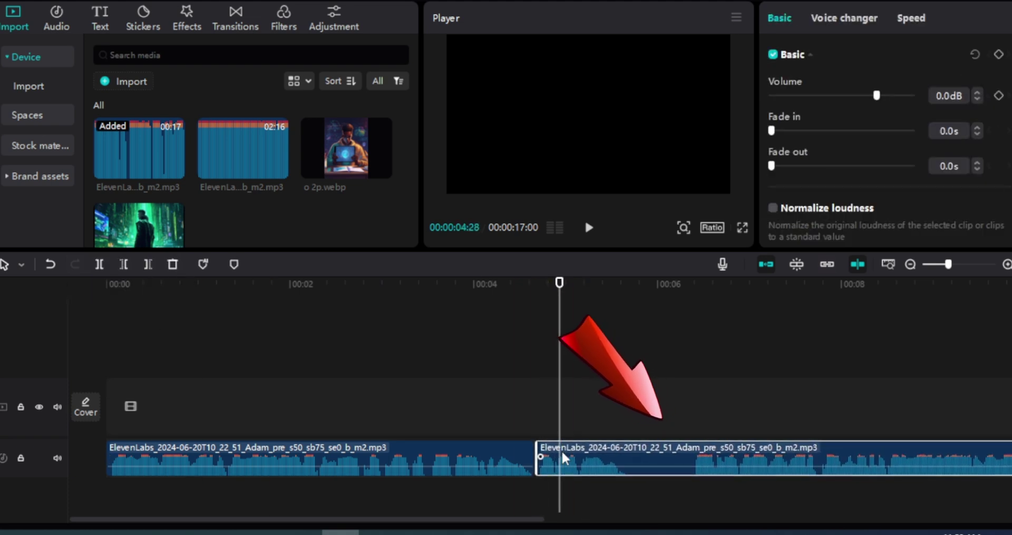
pyautogui.moveTo(538, 458); pyautogui.dragTo(584, 459)
pyautogui.click(50, 264)
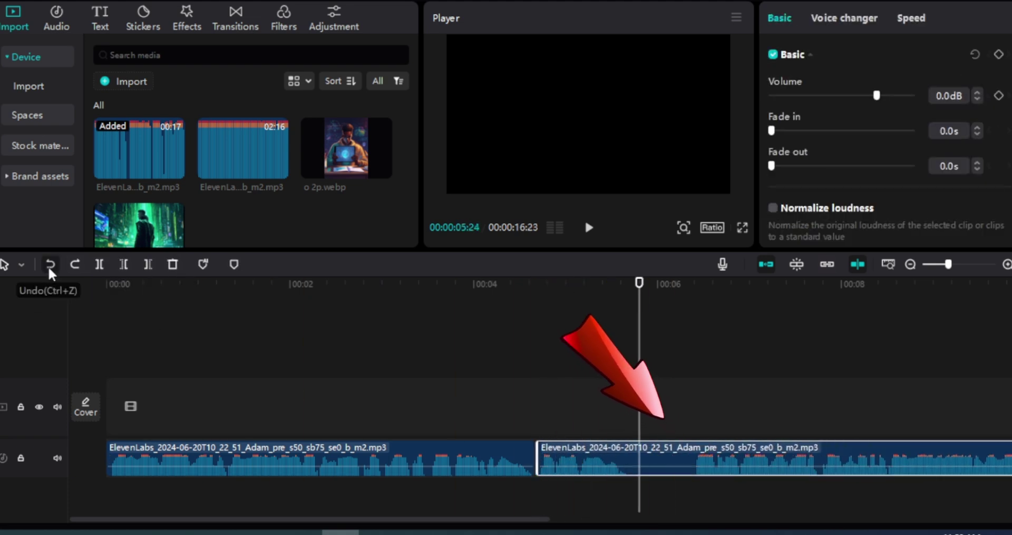
pyautogui.hotkey('ctrl', 'b')
pyautogui.press('Delete')
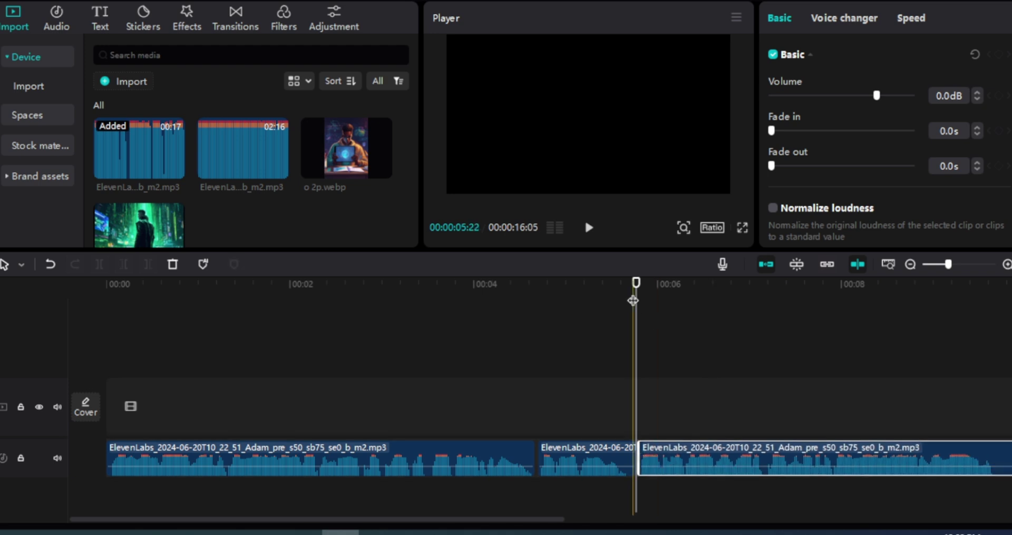
# Cut out the next two pauses and close the gap by shifting the remaining audio left.
pyautogui.hscroll(10, 528, 369)
pyautogui.click(383, 319)
pyautogui.click(99, 263)
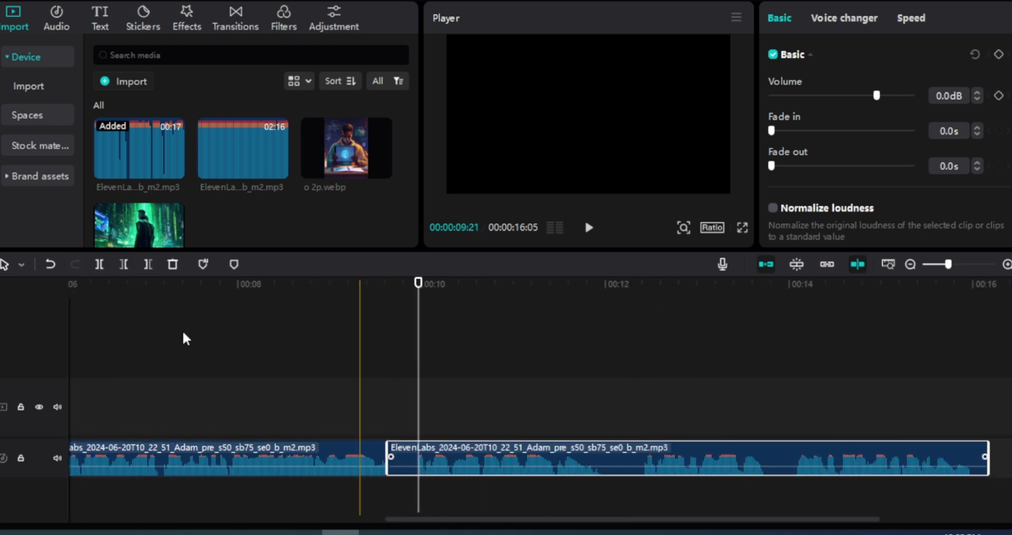
pyautogui.click(172, 264)
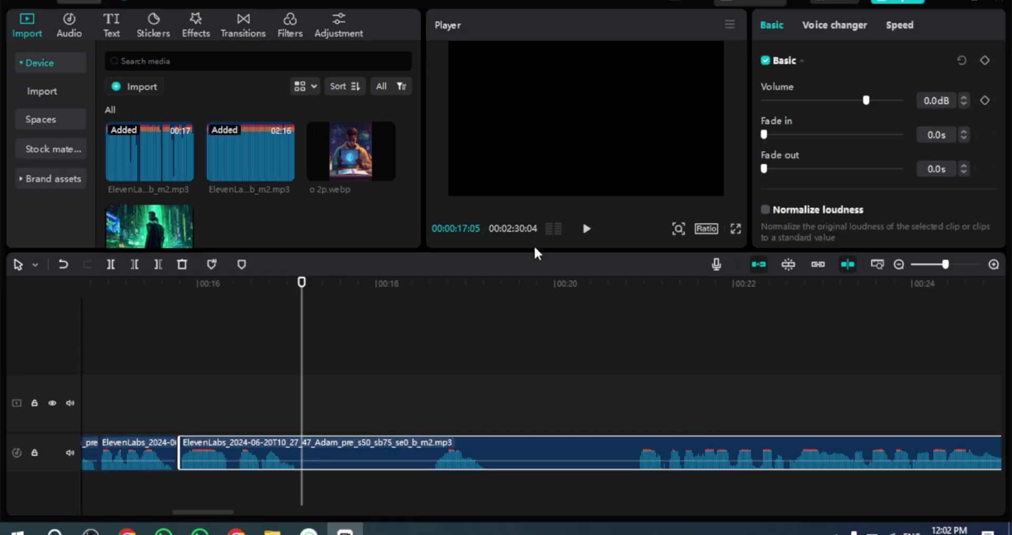
pyautogui.click(110, 264)
pyautogui.click(429, 339)
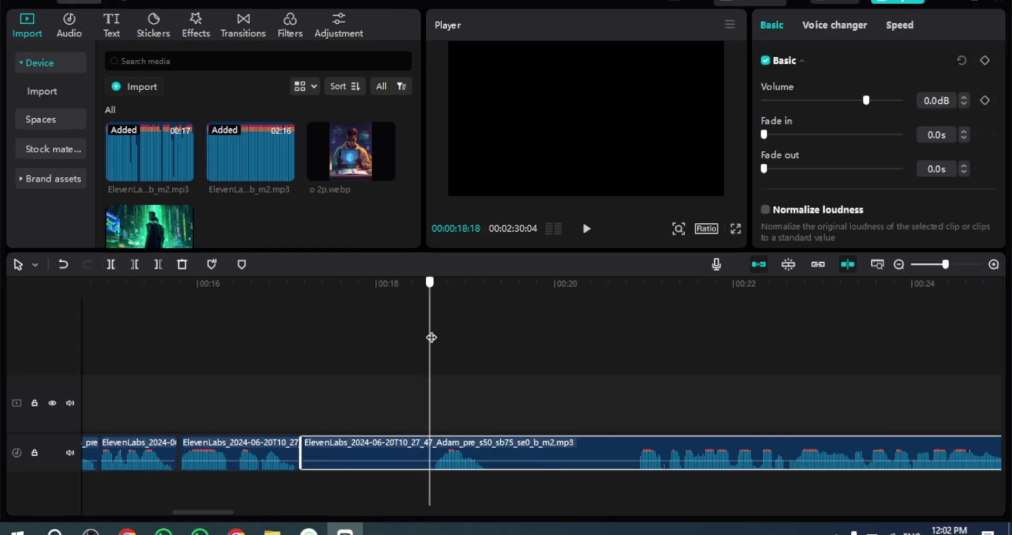
pyautogui.hotkey('ctrl', 'b')
pyautogui.click(320, 448)
pyautogui.press('Delete')
pyautogui.moveTo(534, 448); pyautogui.dragTo(405, 446)
# Remove another silent pause, then split the long voiceover clip at about 01:46.
pyautogui.click(110, 263)
pyautogui.click(510, 401)
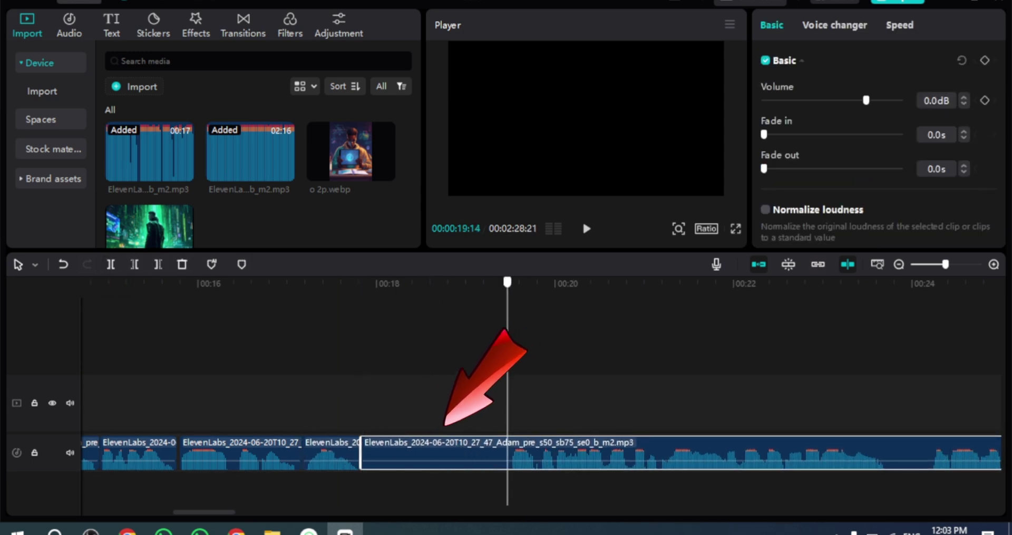
pyautogui.hotkey('ctrl', 'b')
pyautogui.click(182, 264)
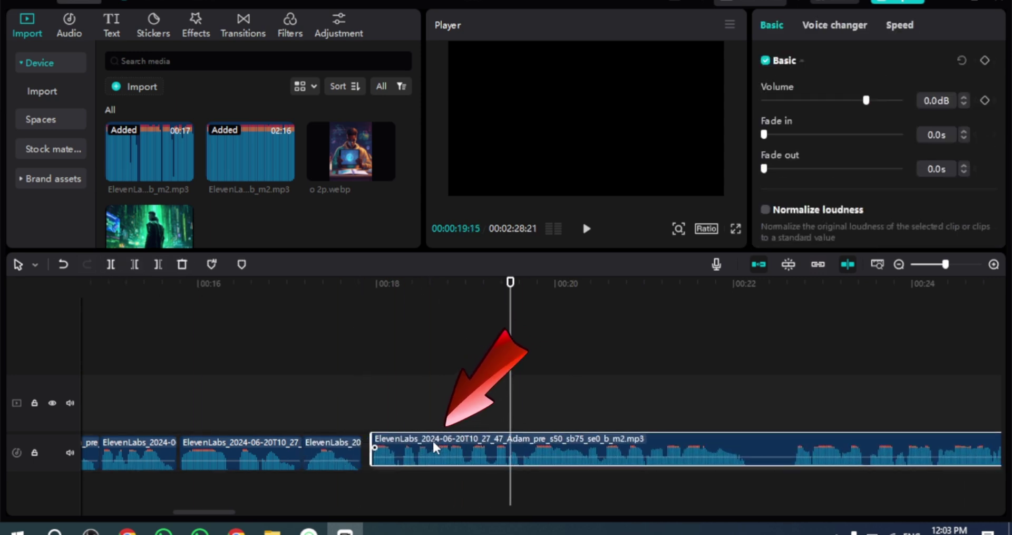
pyautogui.moveTo(946, 263); pyautogui.dragTo(927, 263)
pyautogui.click(713, 398)
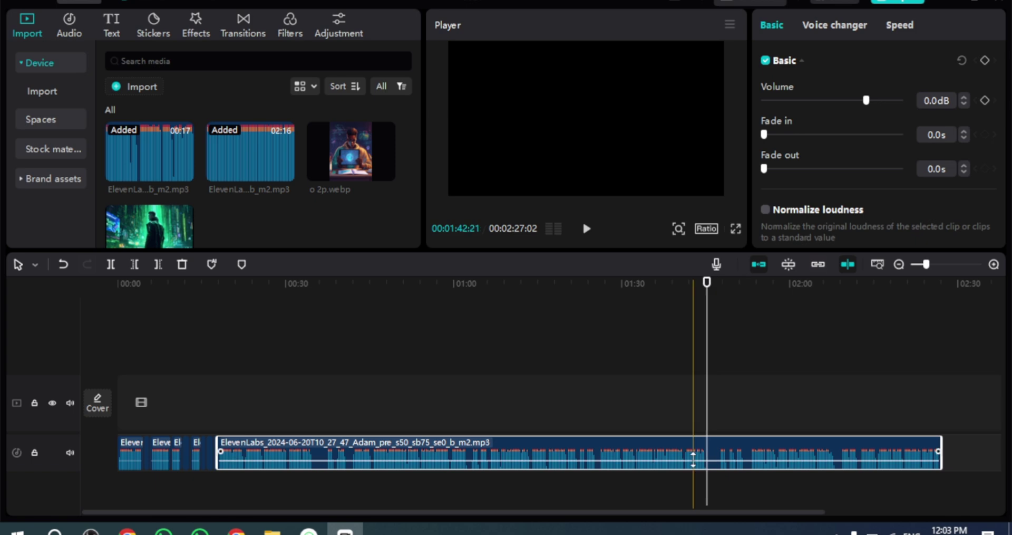
pyautogui.hotkey('ctrl', 'b')
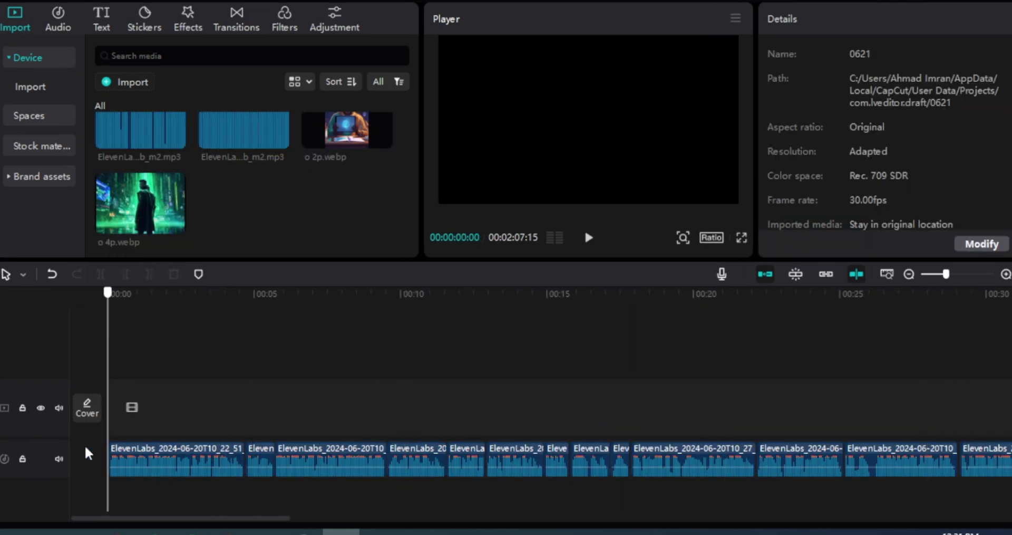
# Highlight the first paragraph's closing sentence in Notepad and add three section-end markers during playback.
pyautogui.hotkey('alt', 'Tab')
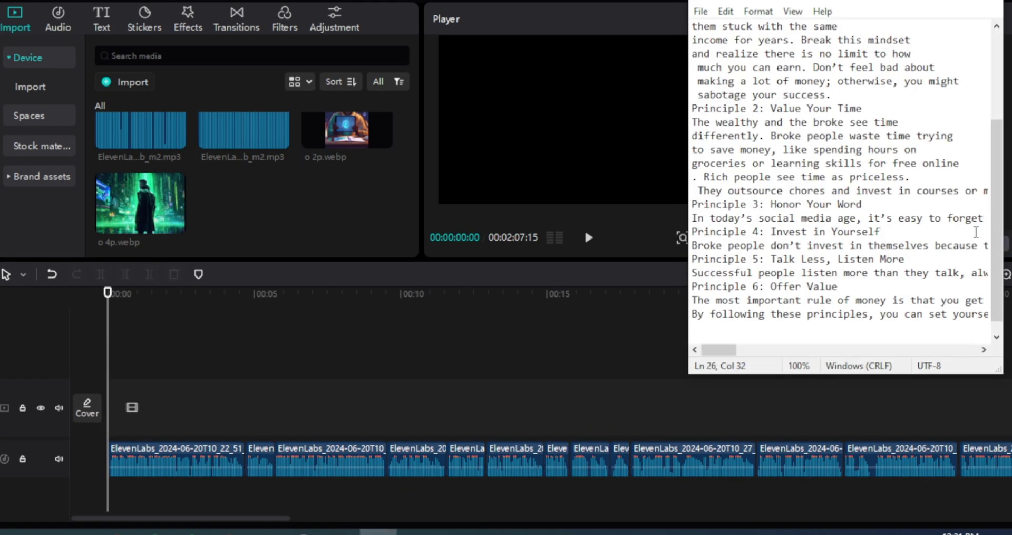
pyautogui.scroll(3, 976, 232)
pyautogui.moveTo(699, 108); pyautogui.dragTo(858, 112)
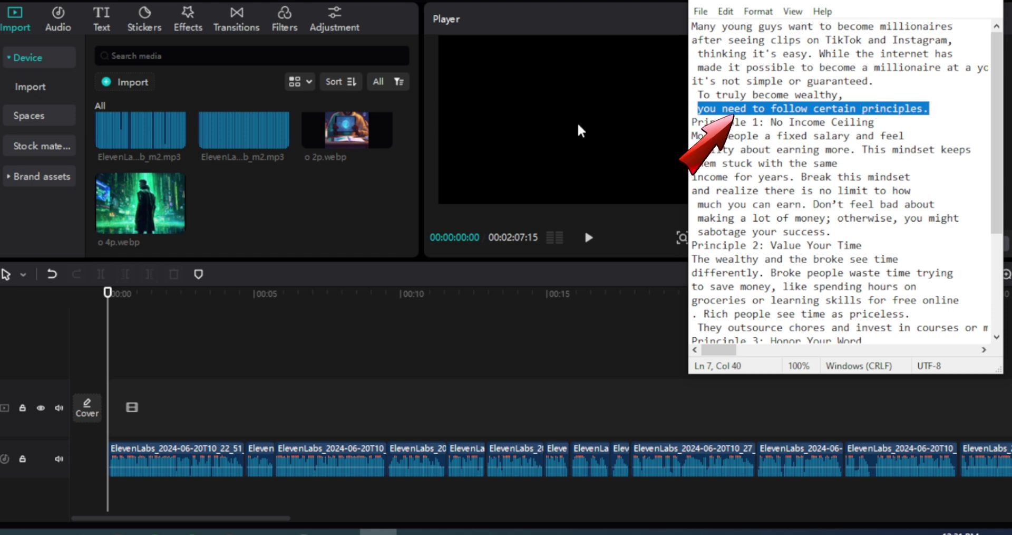
pyautogui.click(589, 237)
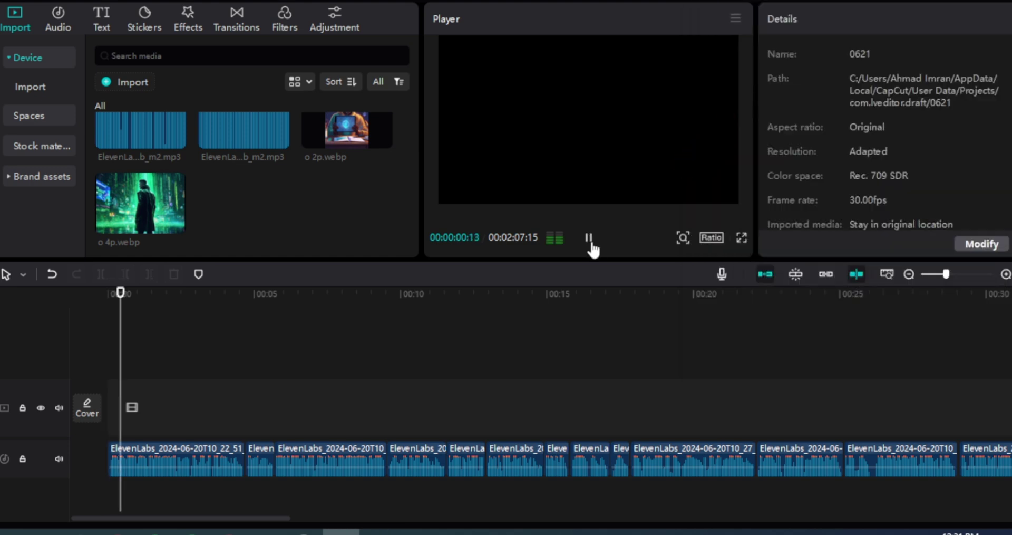
pyautogui.click(198, 273)
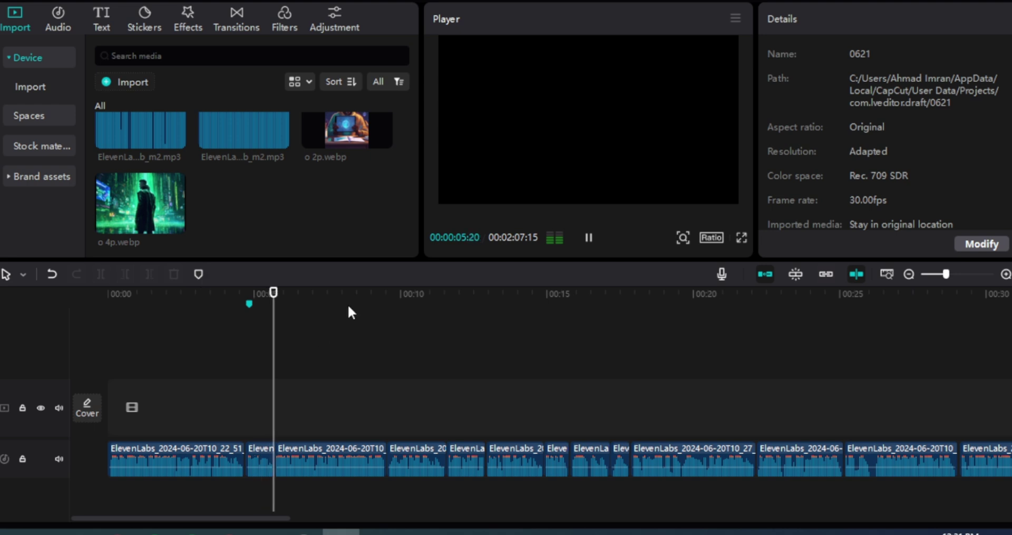
pyautogui.click(199, 274)
pyautogui.click(199, 274)
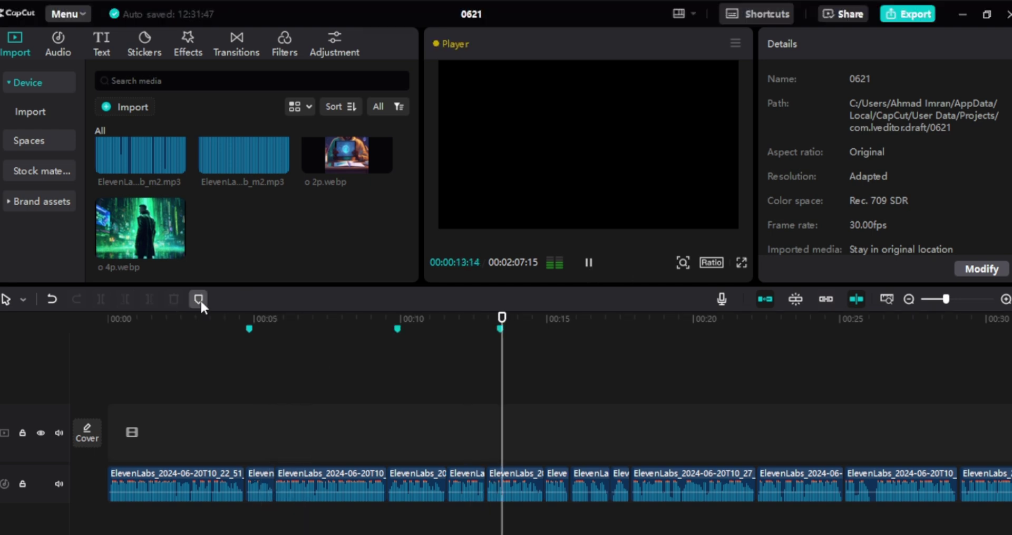
pyautogui.click(670, 318)
pyautogui.press('space')
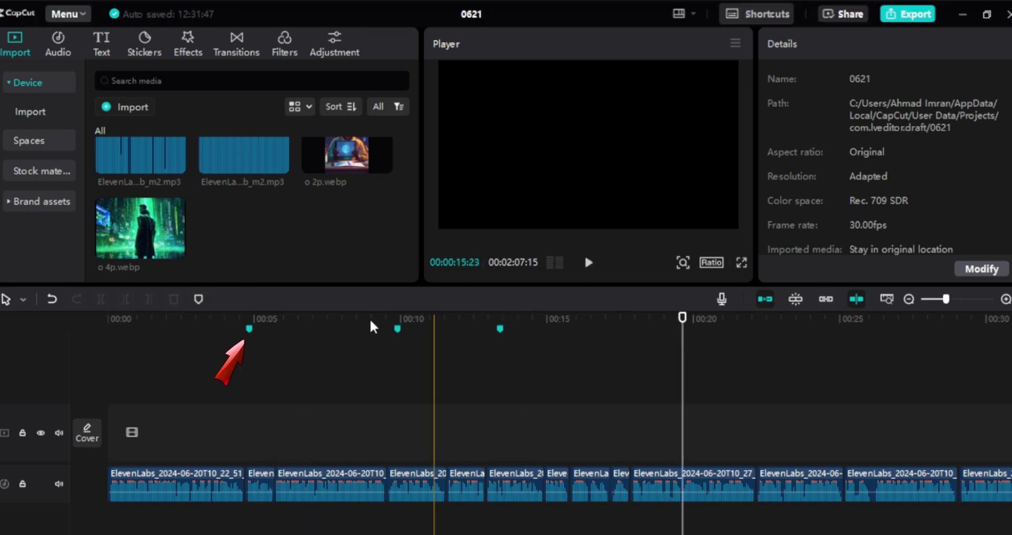
# Highlight the next script sentence, add a marker at 00:21 and move ahead to 00:27.
pyautogui.hotkey('alt', 'Tab')
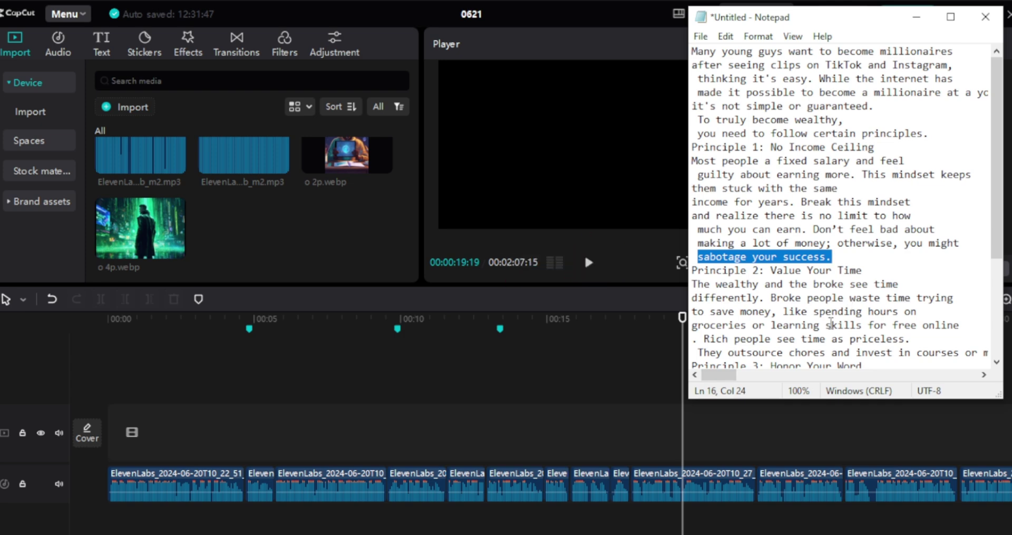
pyautogui.moveTo(825, 325); pyautogui.dragTo(940, 336)
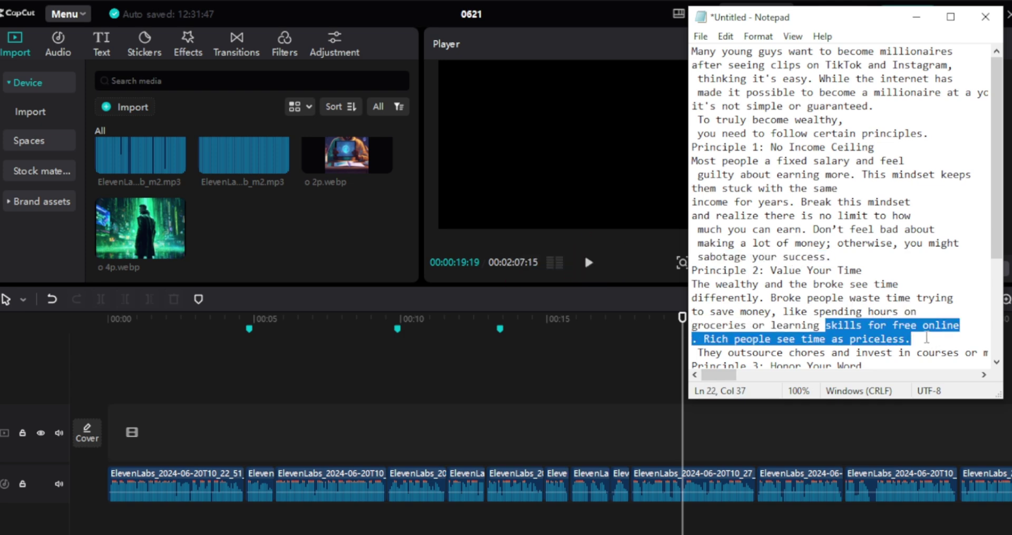
pyautogui.click(589, 271)
pyautogui.click(589, 266)
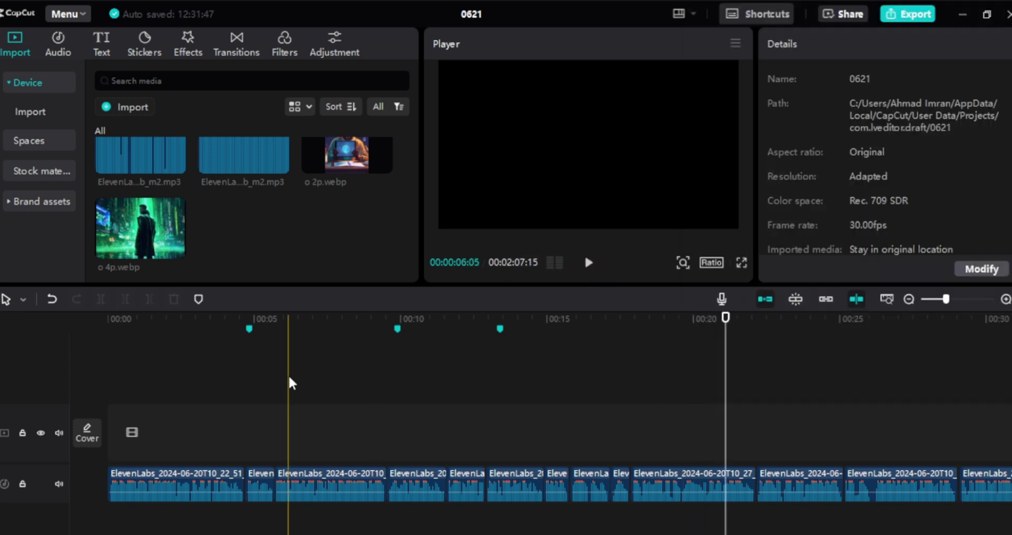
pyautogui.click(199, 299)
pyautogui.click(794, 323)
pyautogui.moveTo(796, 326); pyautogui.dragTo(922, 332)
# Highlight the Principle 3 sentence in the script and return the playhead to the video start.
pyautogui.hotkey('alt', 'Tab')
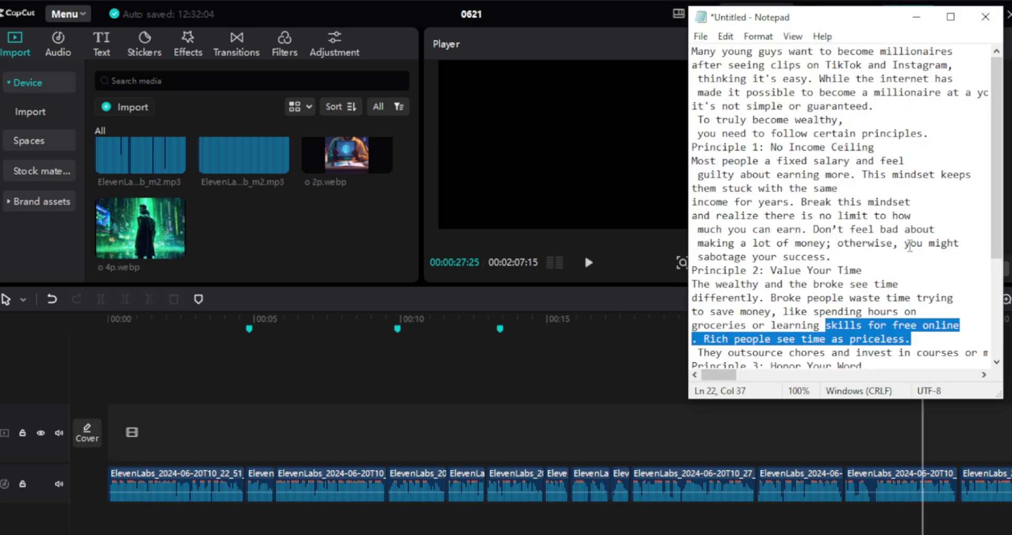
pyautogui.scroll(-3, 986, 205)
pyautogui.click(984, 297)
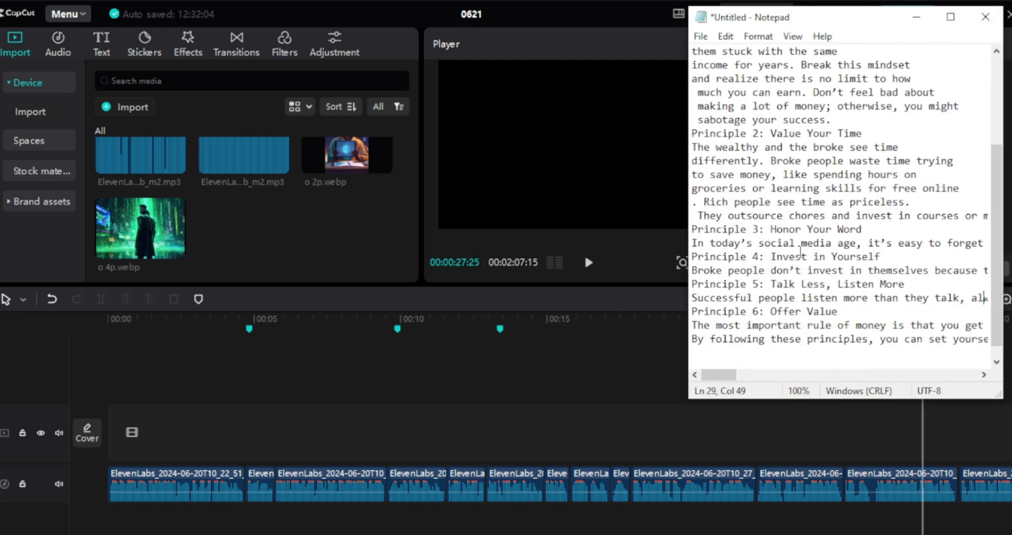
pyautogui.moveTo(765, 244); pyautogui.dragTo(904, 244)
pyautogui.click(591, 262)
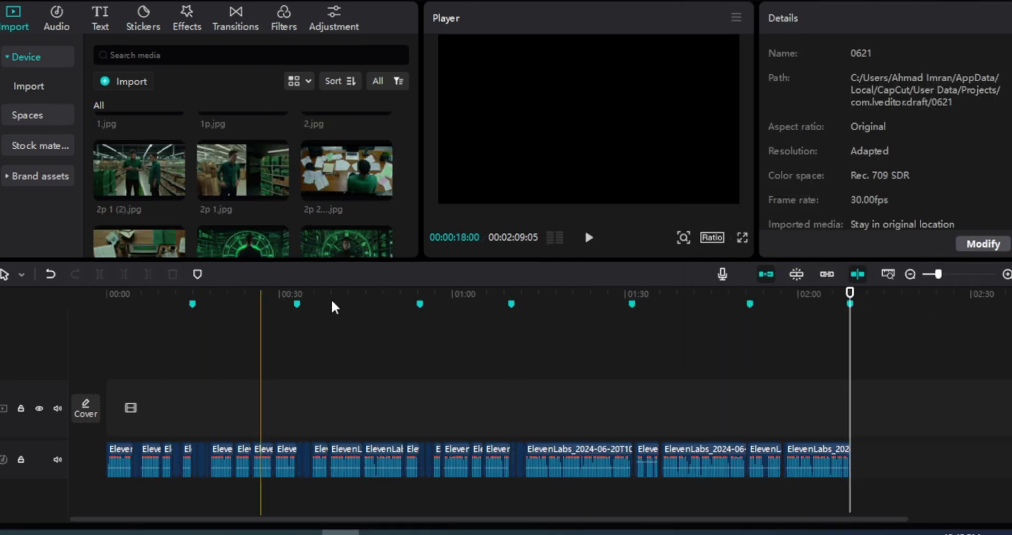
pyautogui.click(425, 296)
# Place 0.jpg, 1 2p.webp, 1.jpg and 2.jpg on the main track at the timeline start.
pyautogui.press('Home')
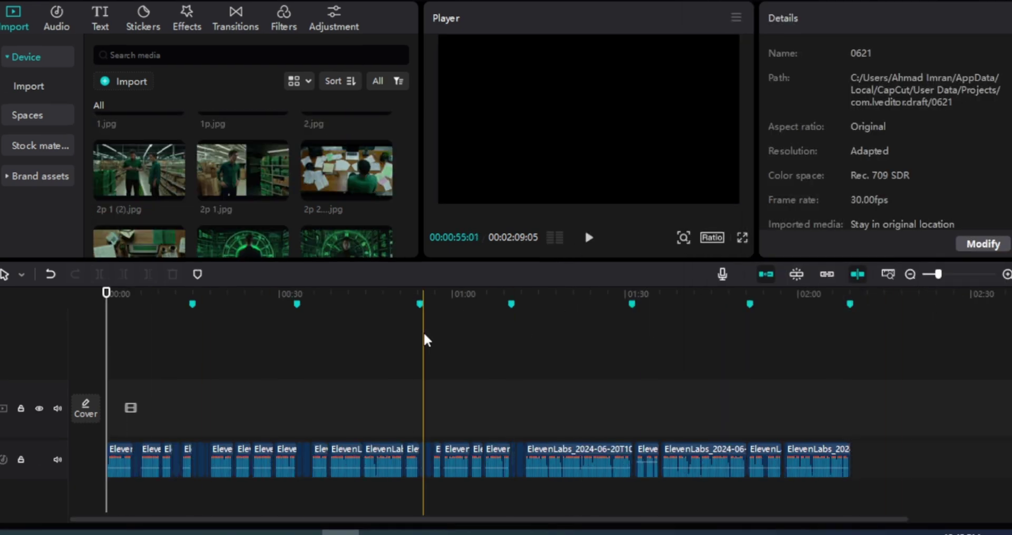
pyautogui.moveTo(939, 275); pyautogui.dragTo(953, 274)
pyautogui.moveTo(416, 148); pyautogui.dragTo(413, 211)
pyautogui.moveTo(168, 184); pyautogui.dragTo(294, 406)
pyautogui.scroll(5, 259, 184)
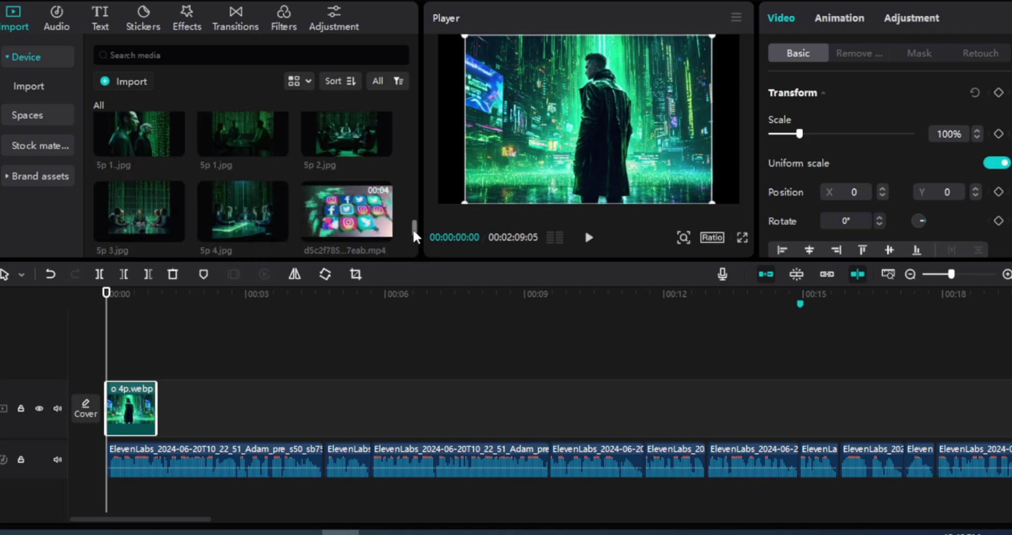
pyautogui.moveTo(242, 150); pyautogui.dragTo(211, 406)
pyautogui.moveTo(346, 150); pyautogui.dragTo(338, 406)
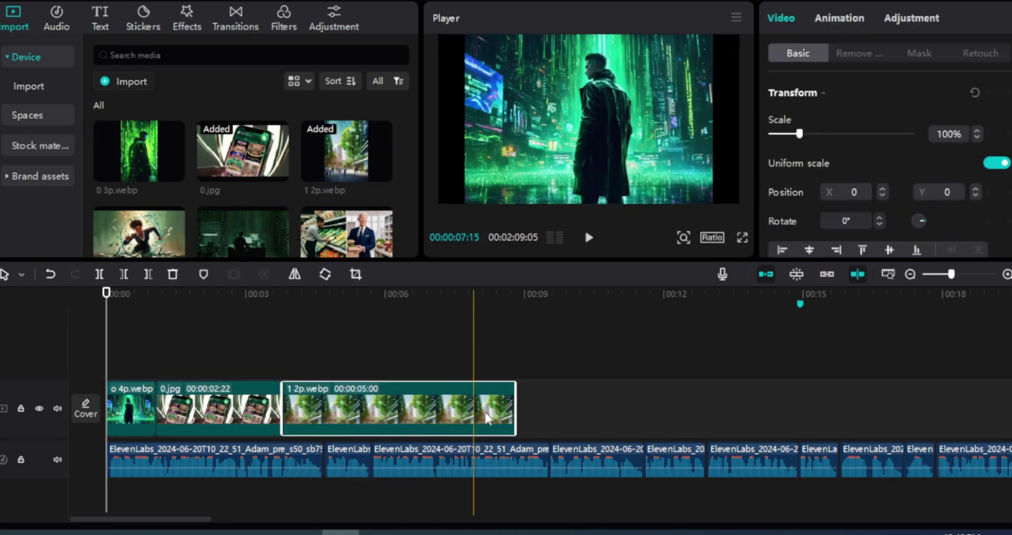
pyautogui.moveTo(139, 232); pyautogui.dragTo(417, 406)
pyautogui.moveTo(242, 232); pyautogui.dragTo(680, 411)
# Move 2.jpg to the sequence end, shorten 1.jpg to its narration and reorder the clips.
pyautogui.moveTo(637, 406); pyautogui.dragTo(554, 406)
pyautogui.moveTo(343, 407); pyautogui.dragTo(211, 407)
pyautogui.moveTo(169, 407); pyautogui.dragTo(340, 416)
pyautogui.click(470, 406)
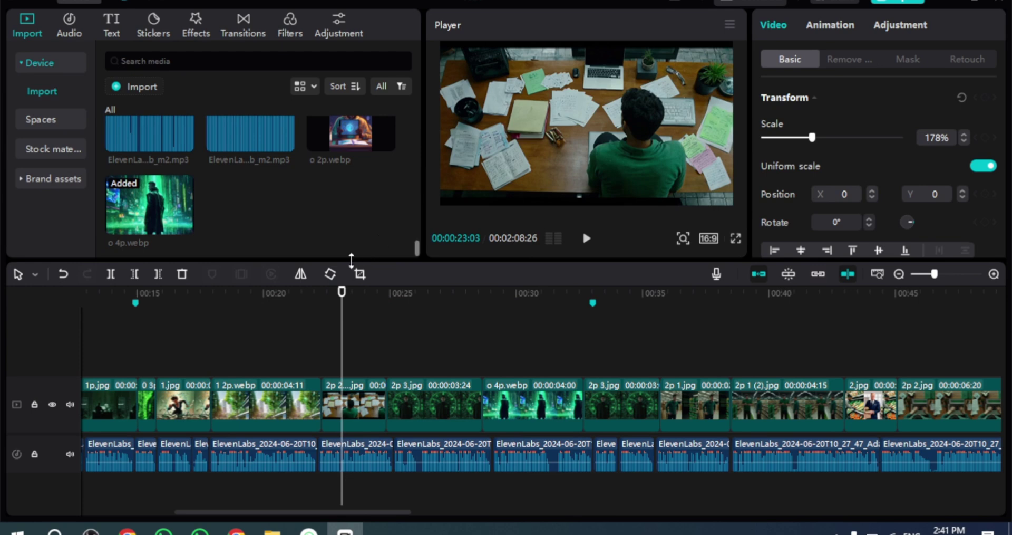
# Scrub the preview from 00:27 to 00:59 and back to check image timing.
pyautogui.moveTo(344, 299); pyautogui.dragTo(461, 299)
pyautogui.moveTo(547, 319); pyautogui.dragTo(918, 396)
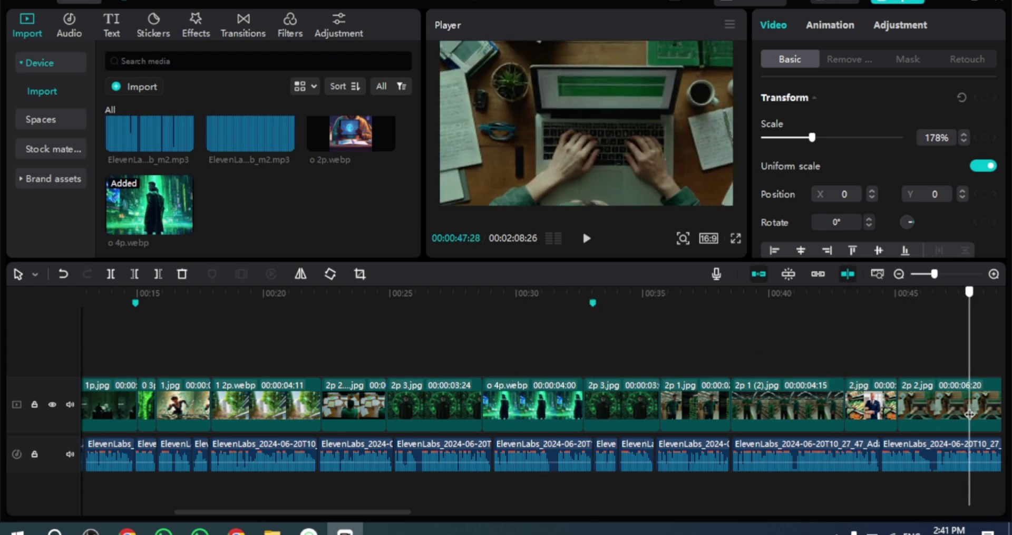
pyautogui.moveTo(970, 414); pyautogui.dragTo(735, 415)
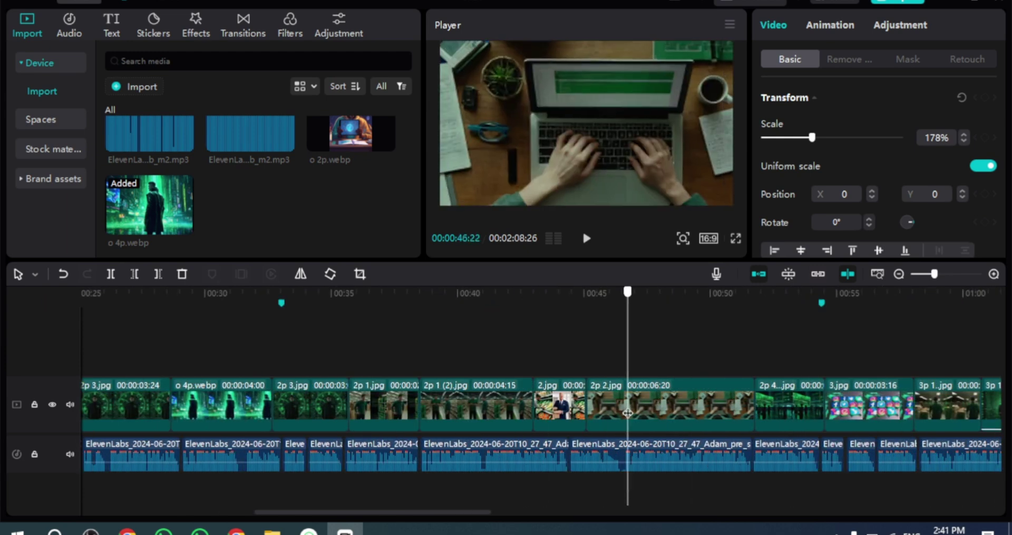
pyautogui.moveTo(627, 413); pyautogui.dragTo(638, 415)
pyautogui.moveTo(810, 419); pyautogui.dragTo(837, 420)
pyautogui.moveTo(933, 418); pyautogui.dragTo(835, 404)
pyautogui.moveTo(676, 372); pyautogui.dragTo(353, 300)
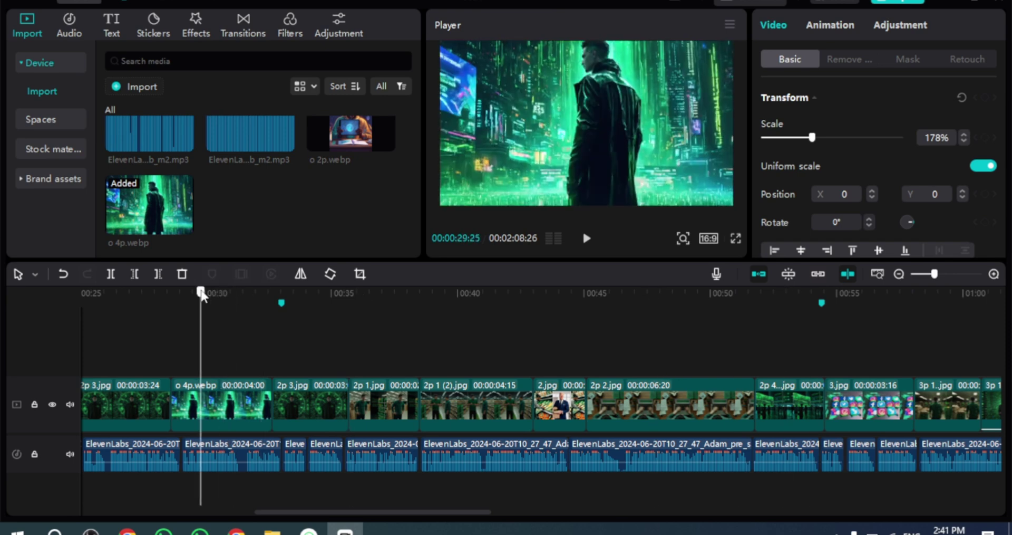
pyautogui.moveTo(202, 295); pyautogui.dragTo(3, 308)
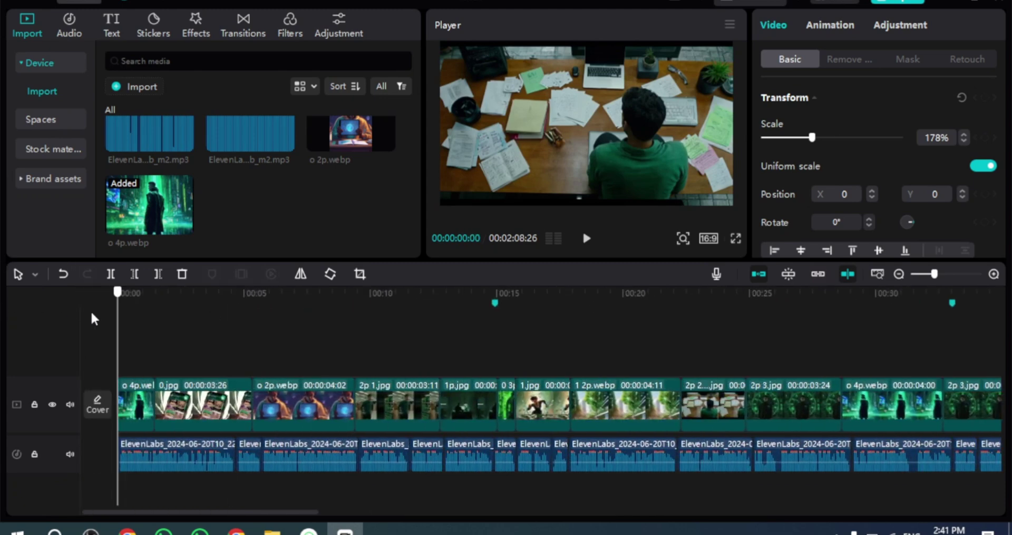
pyautogui.moveTo(100, 319); pyautogui.dragTo(902, 392)
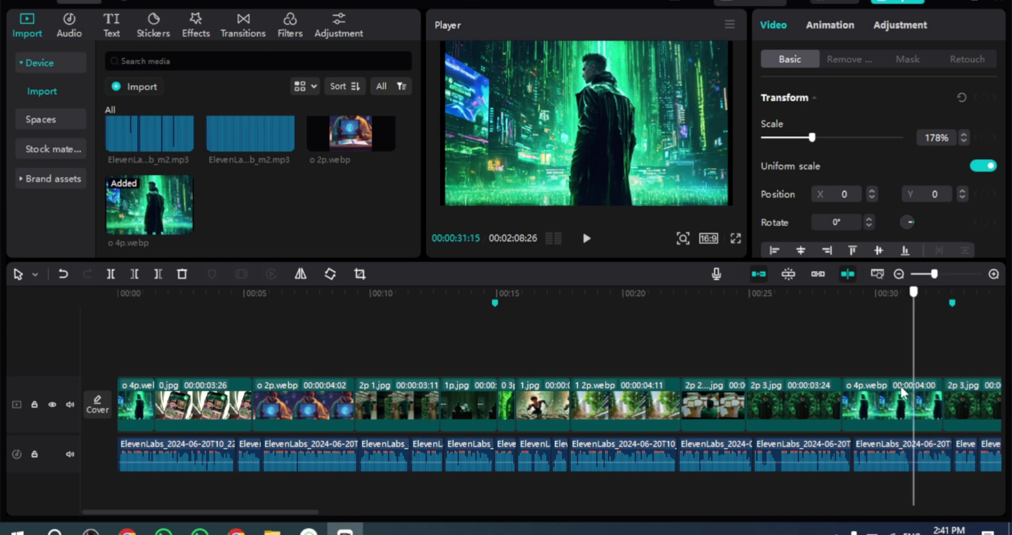
# Generate English auto captions from the voiceover.
pyautogui.click(808, 354)
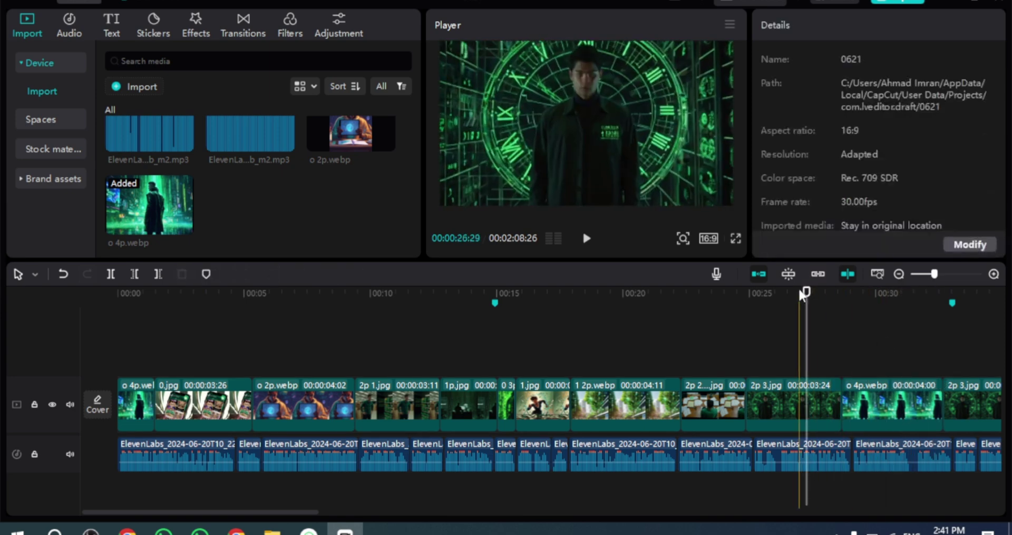
pyautogui.click(882, 318)
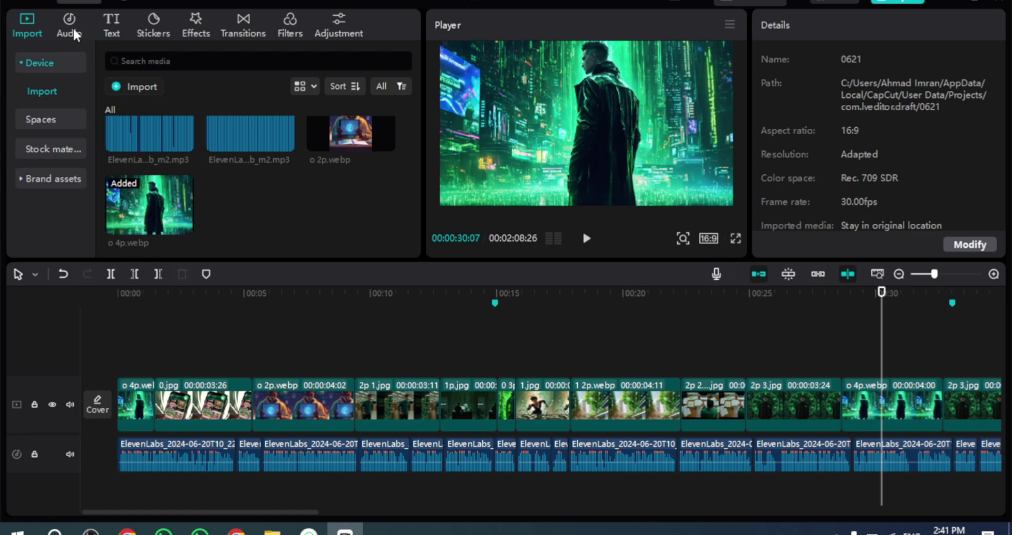
pyautogui.click(111, 27)
pyautogui.click(50, 181)
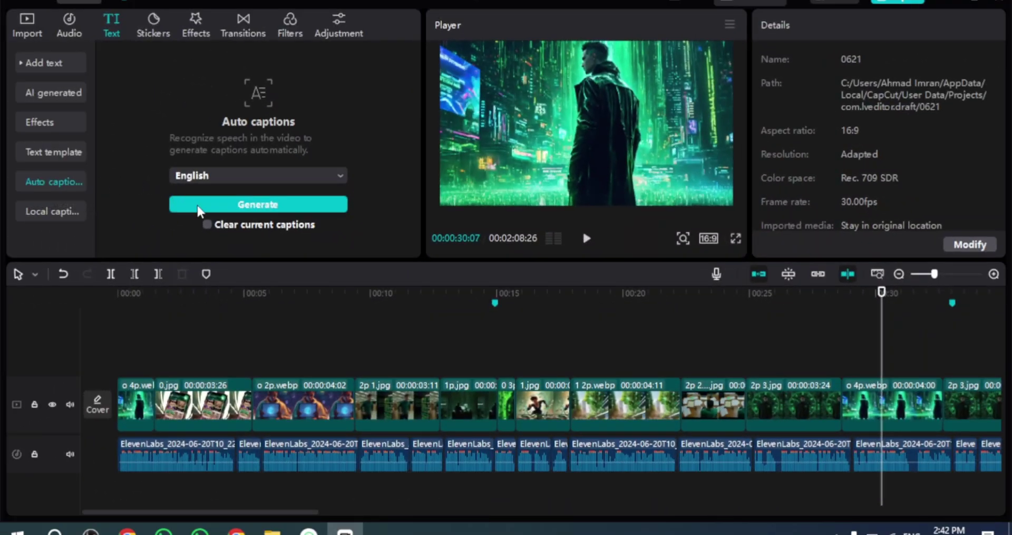
pyautogui.click(198, 205)
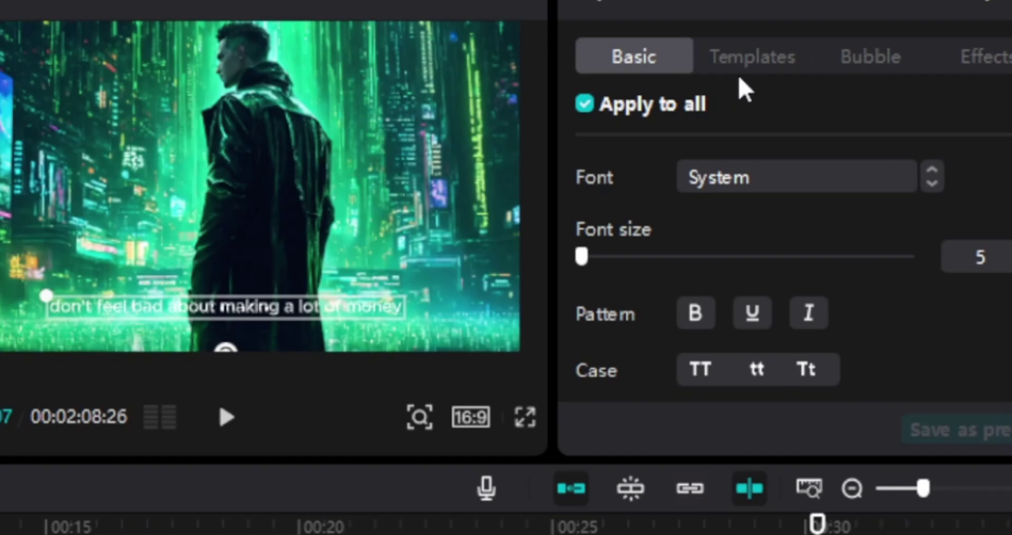
# Apply the green-and-white 'The quick brown fox' text template to all captions.
pyautogui.click(742, 59)
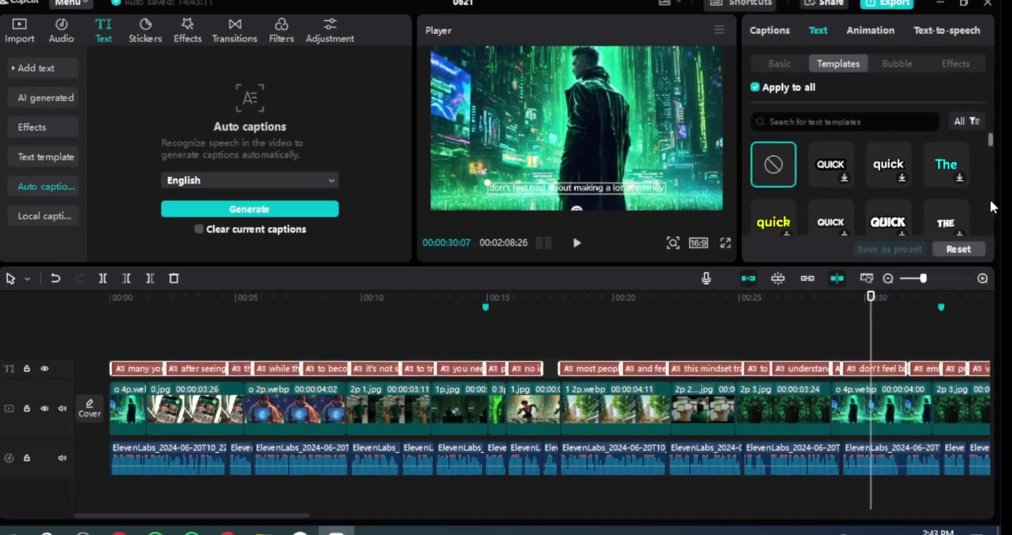
pyautogui.scroll(-3, 815, 246)
pyautogui.click(963, 194)
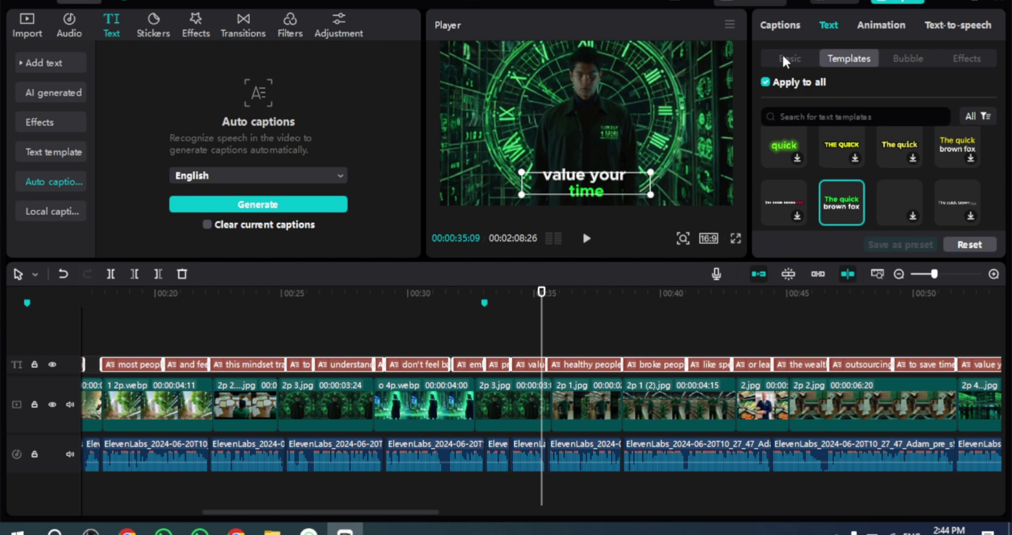
pyautogui.click(784, 57)
pyautogui.click(780, 24)
# Split caption 21 and caption 23 (after 'broke people often') into shorter captions.
pyautogui.click(872, 199)
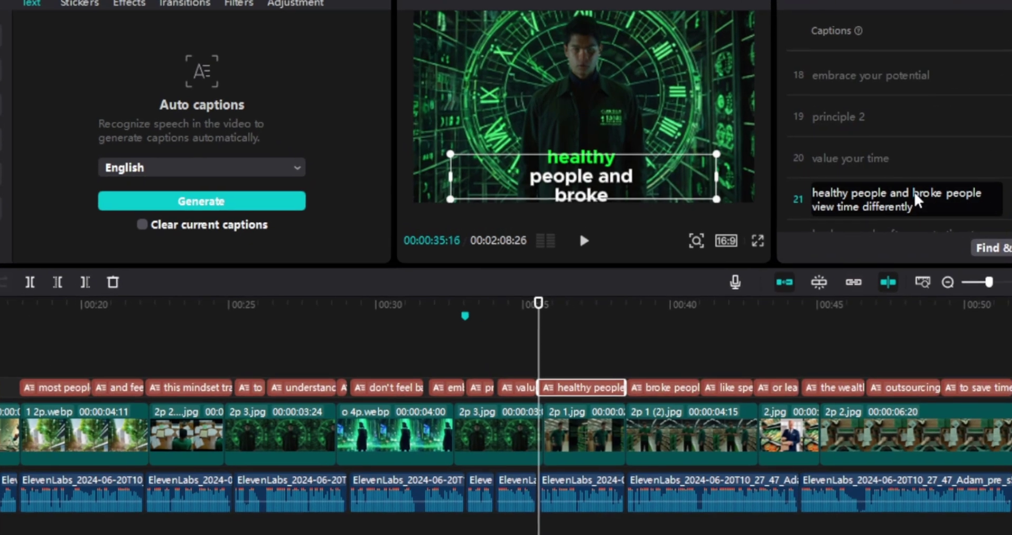
pyautogui.press('Return')
pyautogui.click(554, 293)
pyautogui.moveTo(509, 334); pyautogui.dragTo(660, 335)
pyautogui.click(972, 140)
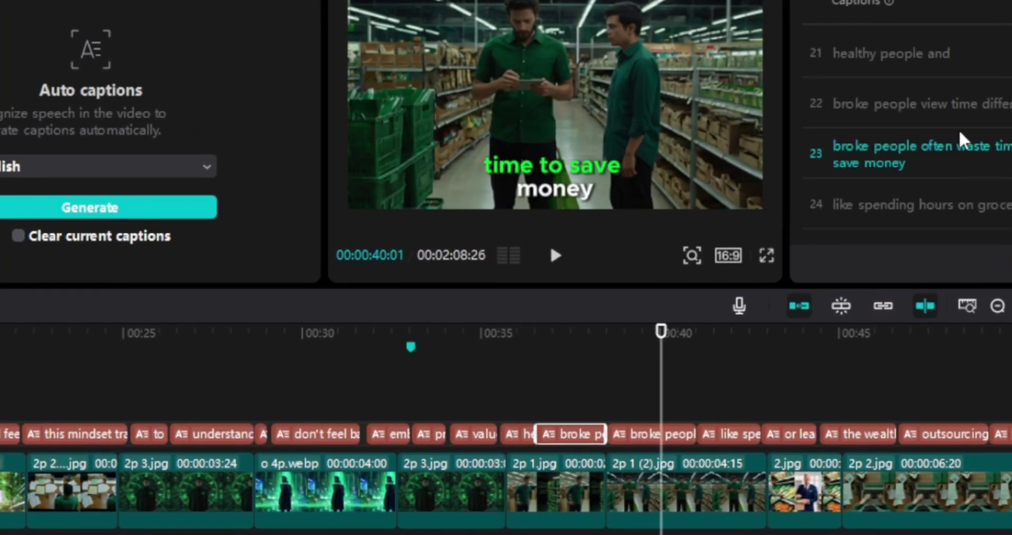
pyautogui.press('Return')
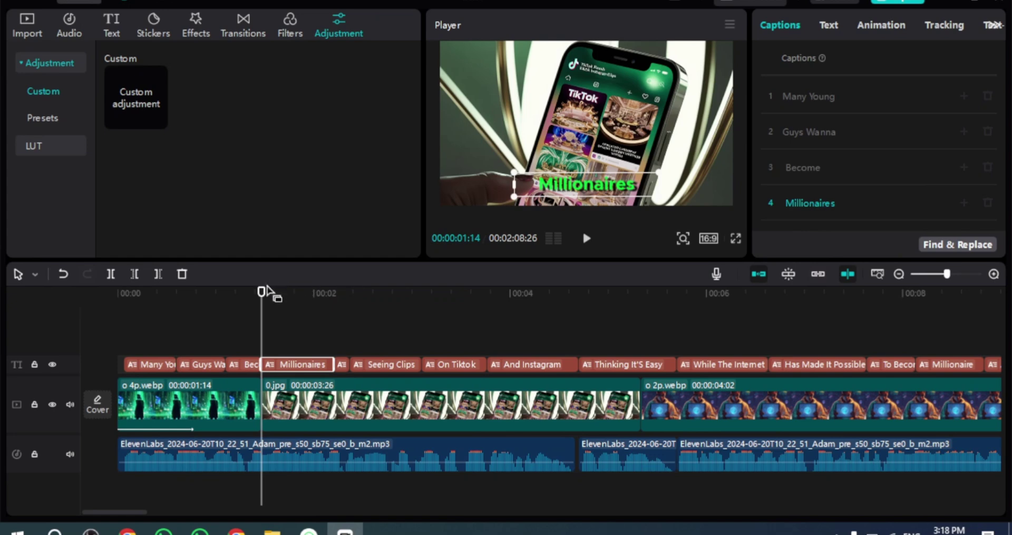
# Step back through the opening captions, previewing the 'On Tiktok' and 'Guys Wanna' frames.
pyautogui.moveTo(302, 289); pyautogui.dragTo(789, 293)
pyautogui.click(534, 352)
pyautogui.click(382, 357)
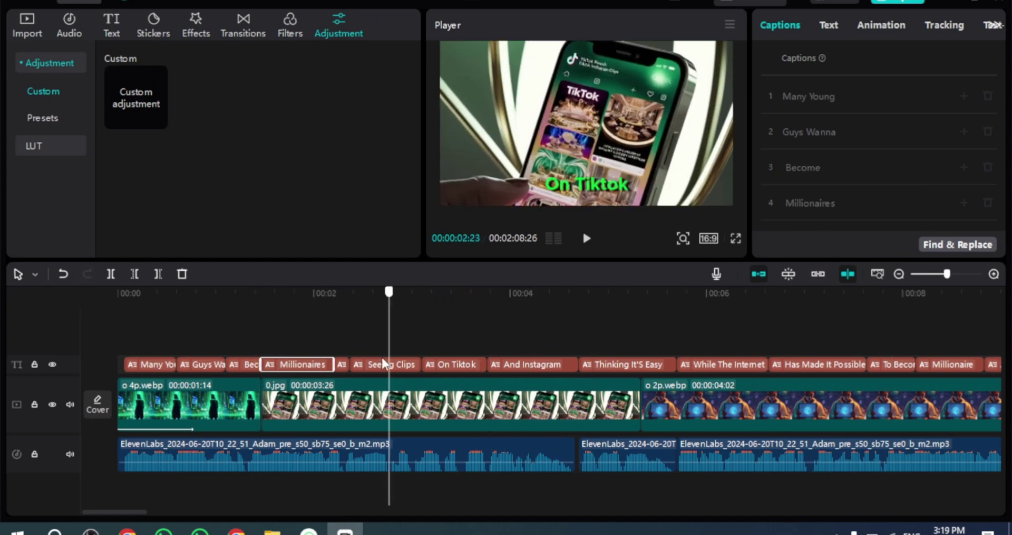
pyautogui.click(378, 356)
pyautogui.click(342, 354)
pyautogui.click(254, 366)
pyautogui.click(248, 366)
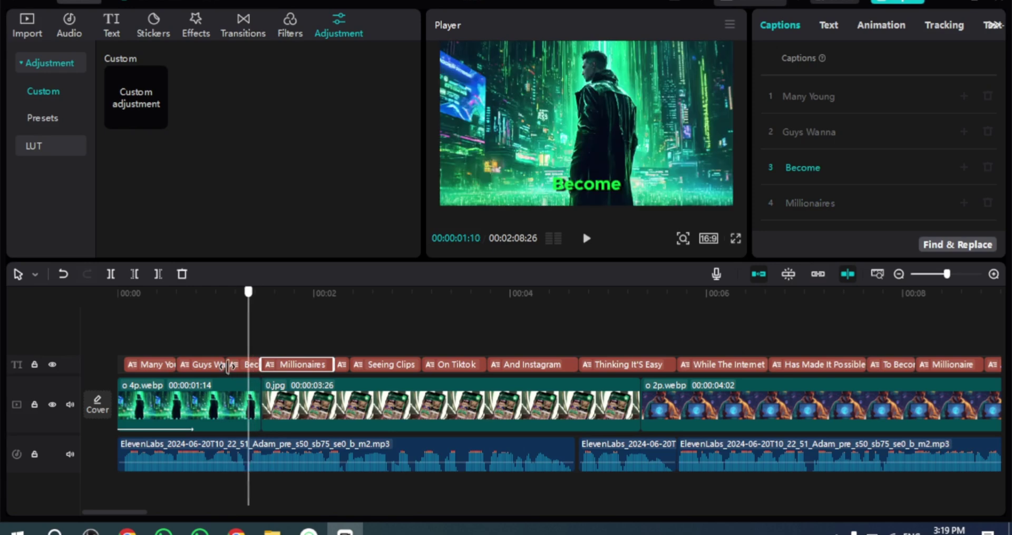
pyautogui.click(219, 365)
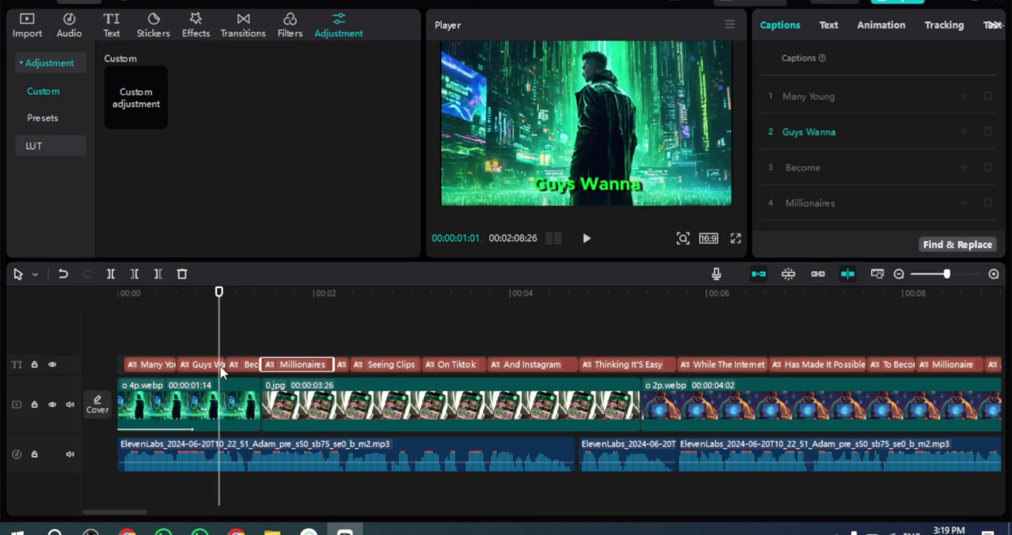
# Add a custom adjustment layer and stretch it from the video start to the project end.
pyautogui.click(158, 120)
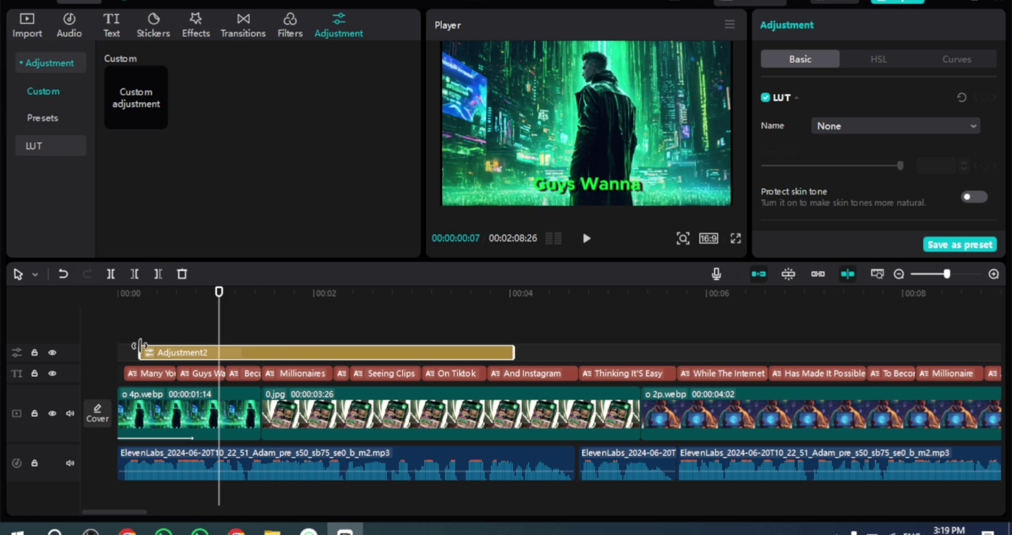
pyautogui.moveTo(122, 344); pyautogui.dragTo(116, 348)
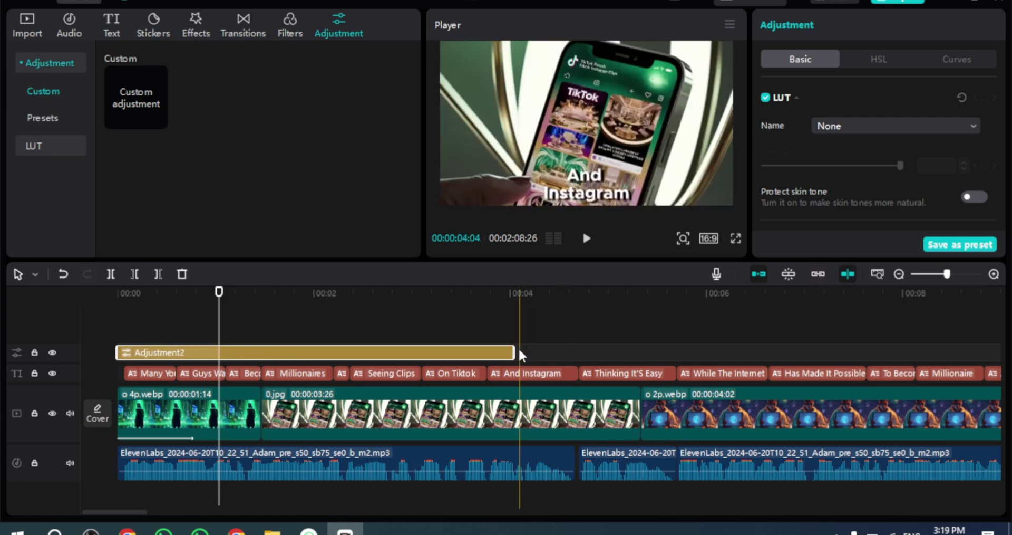
pyautogui.moveTo(516, 349); pyautogui.dragTo(714, 347)
pyautogui.moveTo(947, 273); pyautogui.dragTo(938, 273)
pyautogui.click(457, 316)
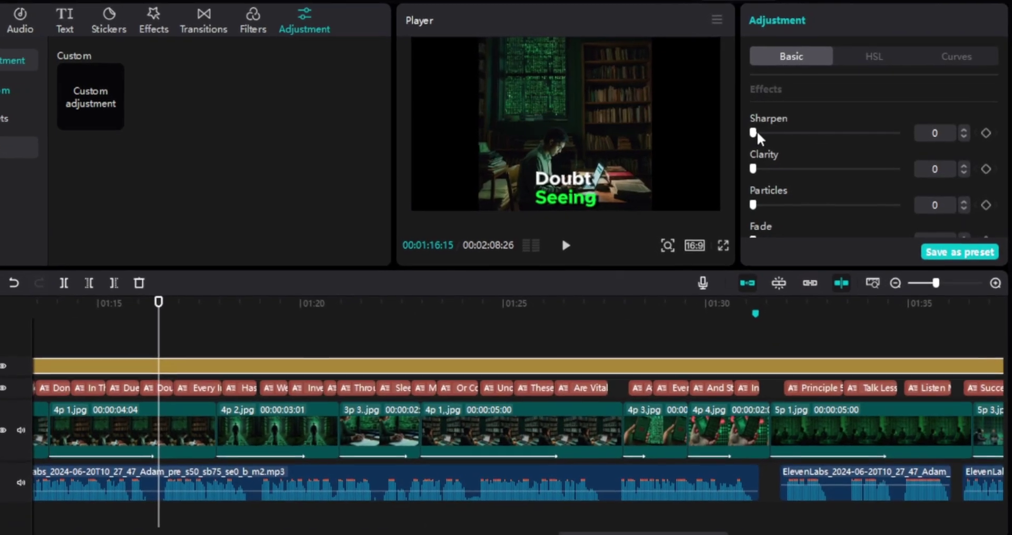
# Set the adjustment to Sharpen 52, Clarity 10 and Vignette 22.
pyautogui.moveTo(753, 133); pyautogui.dragTo(830, 133)
pyautogui.moveTo(753, 169); pyautogui.dragTo(767, 169)
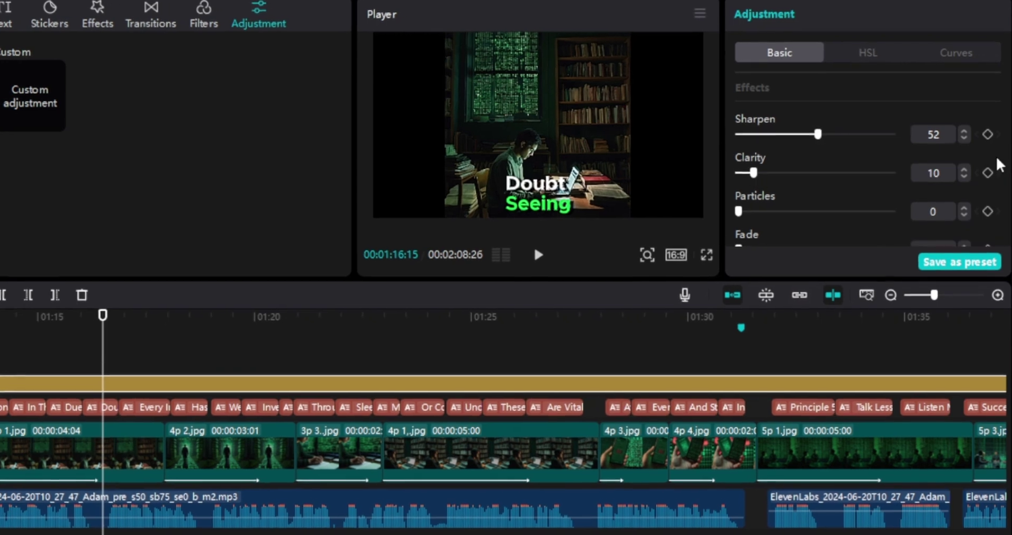
pyautogui.scroll(-2, 811, 240)
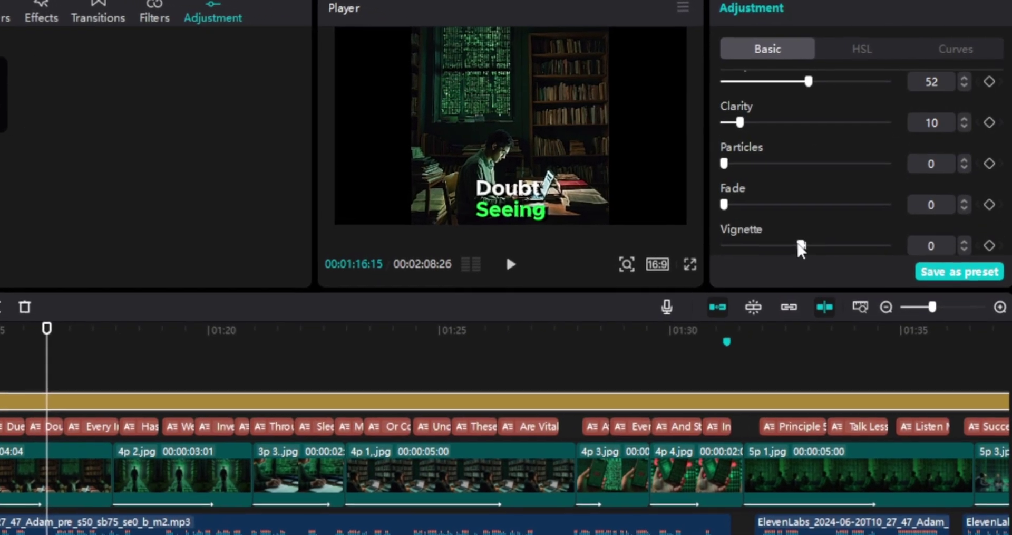
pyautogui.moveTo(802, 248); pyautogui.dragTo(824, 267)
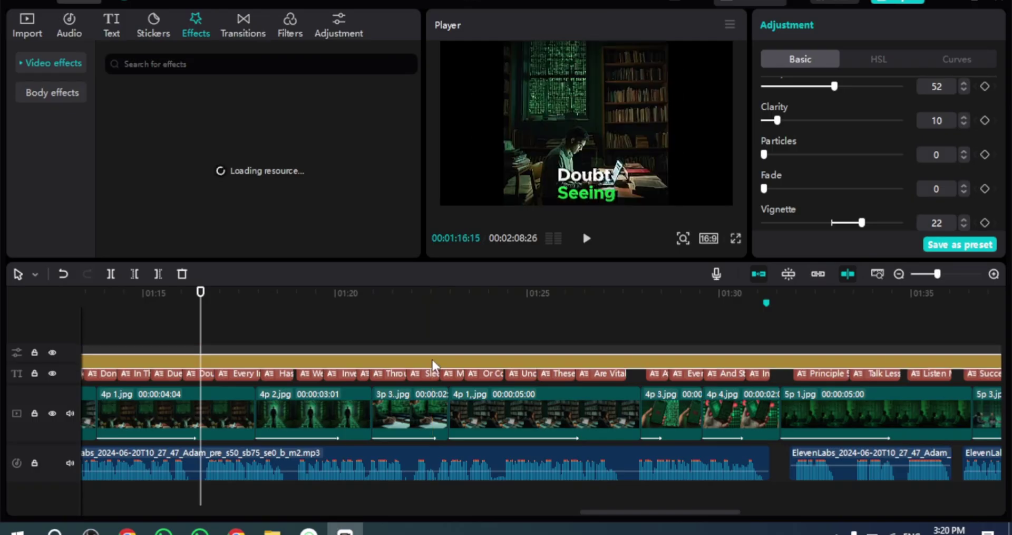
# Move the adjustment layer under the captions and stretch Gold Sparkles across the whole video.
pyautogui.moveTo(433, 361); pyautogui.dragTo(446, 385)
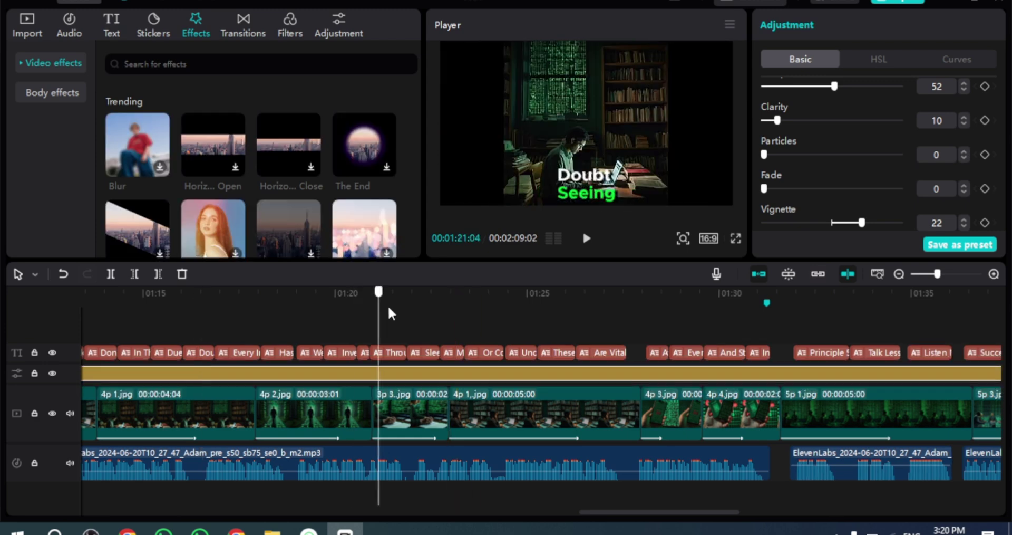
pyautogui.click(414, 321)
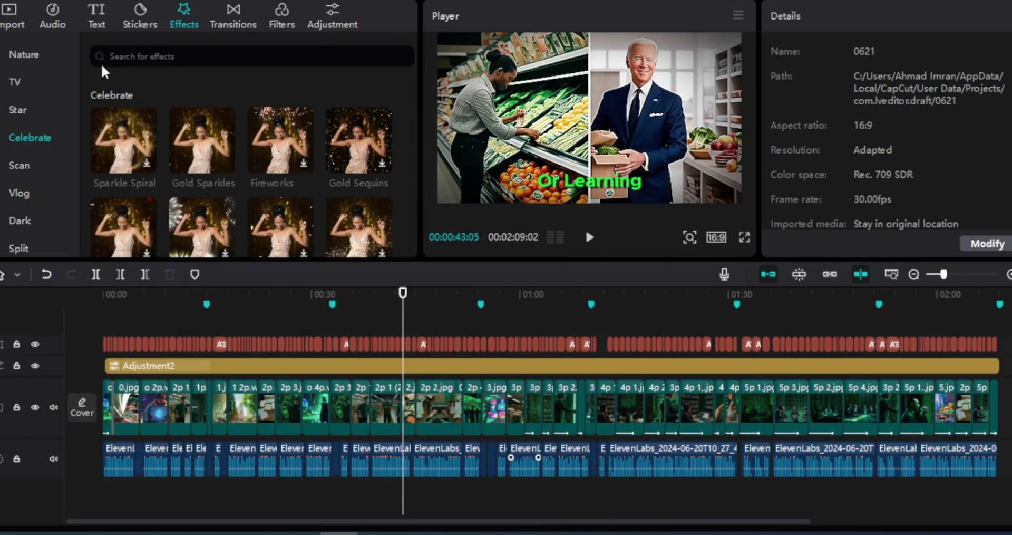
pyautogui.click(224, 161)
pyautogui.moveTo(403, 344); pyautogui.dragTo(103, 343)
pyautogui.moveTo(425, 344); pyautogui.dragTo(995, 315)
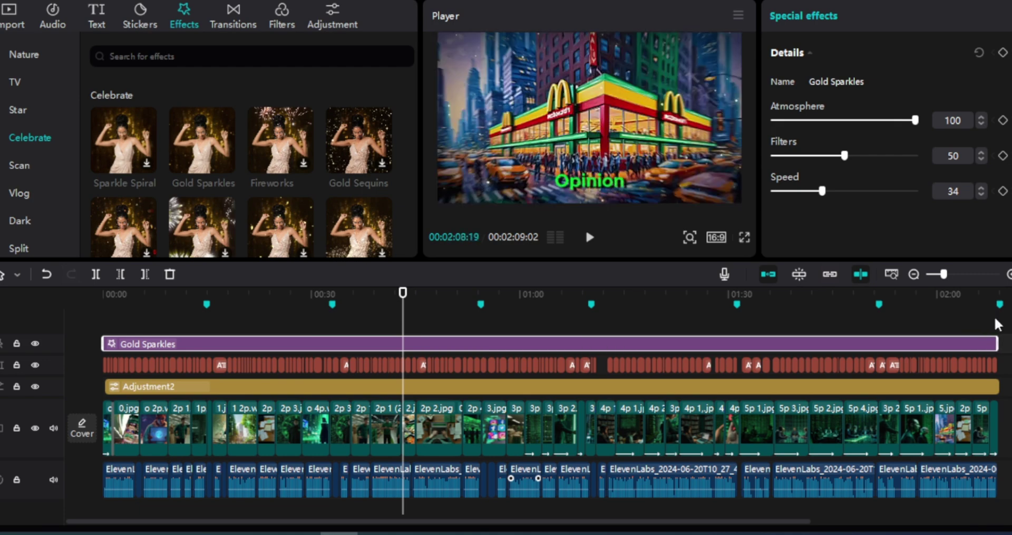
pyautogui.moveTo(900, 339); pyautogui.dragTo(903, 376)
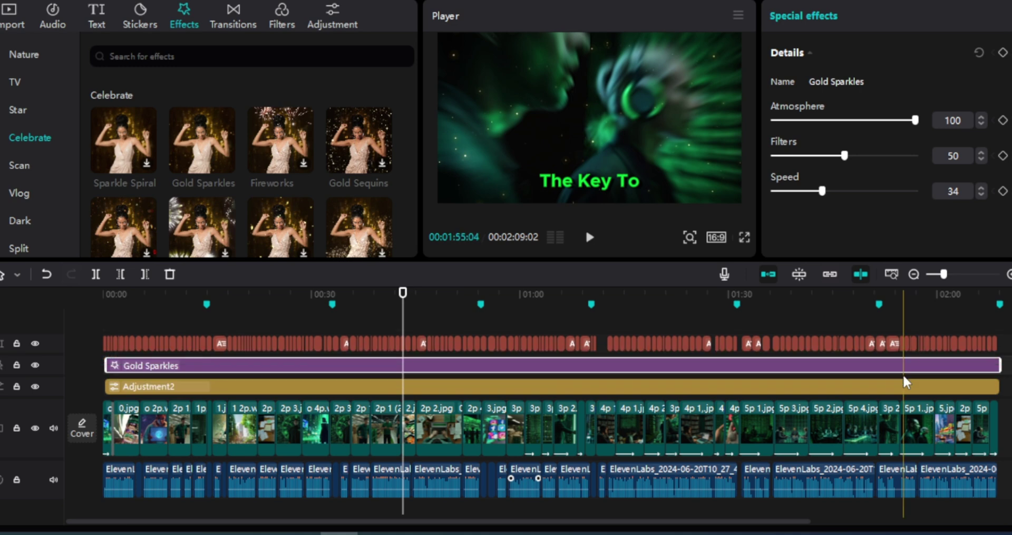